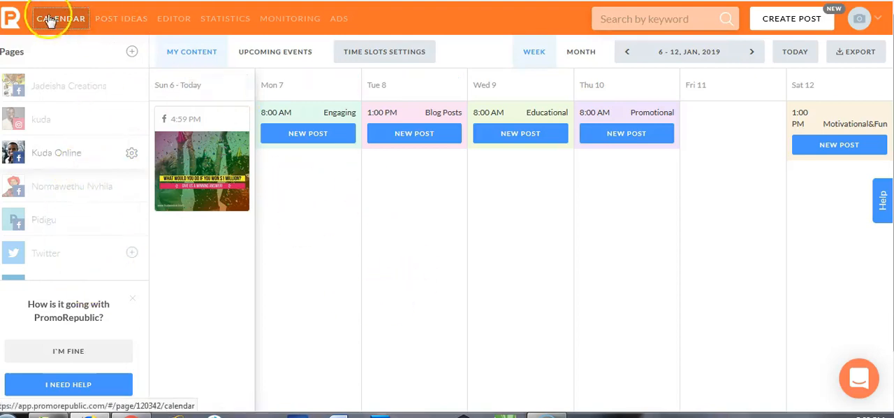
pyautogui.moveTo(175, 281)
pyautogui.mouseDown()
pyautogui.moveTo(74, 54)
pyautogui.moveTo(62, 87)
pyautogui.mouseUp()
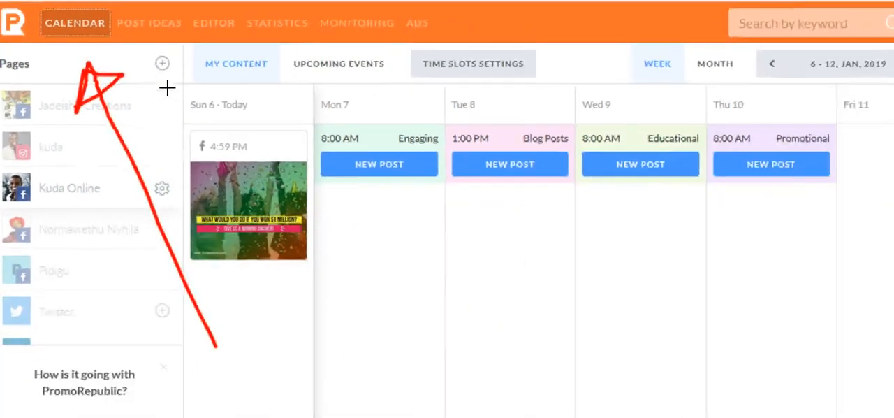
pyautogui.press('Escape')
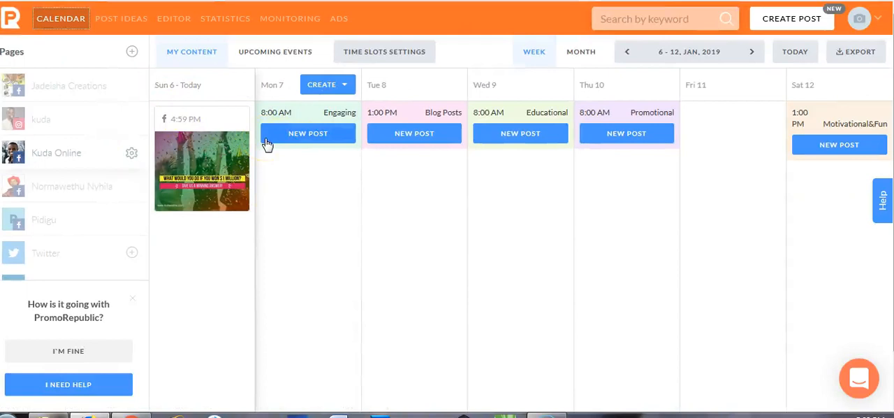
pyautogui.moveTo(362, 96)
pyautogui.mouseDown()
pyautogui.moveTo(291, 85)
pyautogui.moveTo(252, 124)
pyautogui.moveTo(353, 142)
pyautogui.moveTo(342, 94)
pyautogui.moveTo(334, 95)
pyautogui.mouseUp()
pyautogui.moveTo(262, 186); pyautogui.dragTo(267, 192)
pyautogui.moveTo(224, 115); pyautogui.dragTo(247, 117)
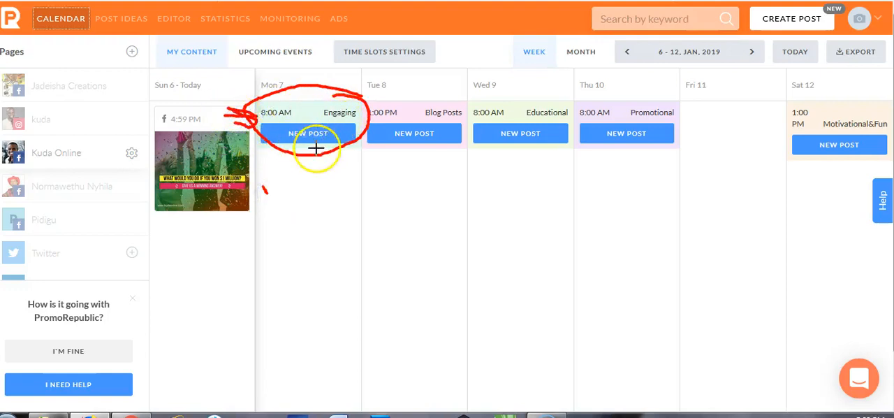
pyautogui.moveTo(326, 106)
pyautogui.mouseDown()
pyautogui.moveTo(331, 124)
pyautogui.moveTo(322, 106)
pyautogui.mouseUp()
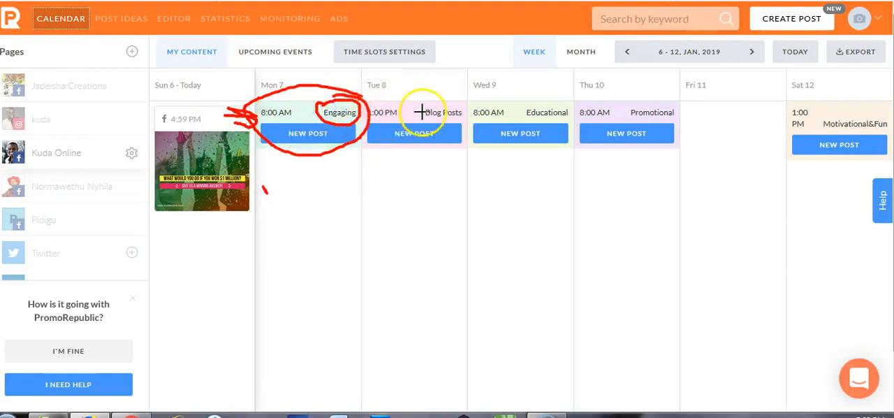
pyautogui.moveTo(431, 100)
pyautogui.mouseDown()
pyautogui.moveTo(436, 129)
pyautogui.moveTo(456, 108)
pyautogui.moveTo(433, 104)
pyautogui.mouseUp()
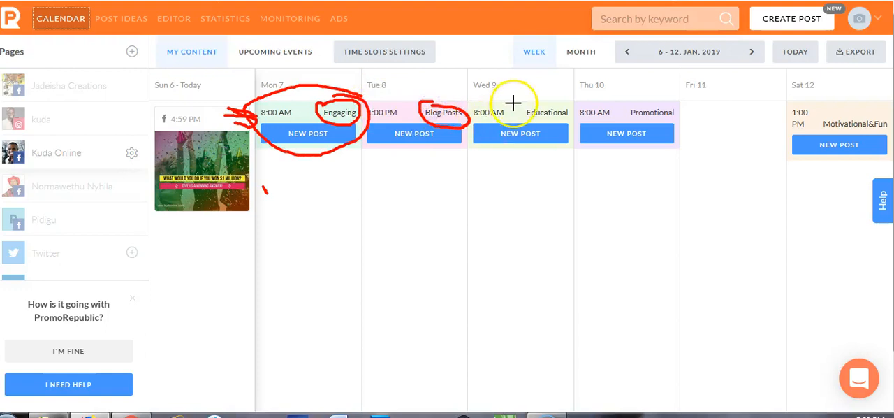
pyautogui.moveTo(536, 103); pyautogui.dragTo(525, 102)
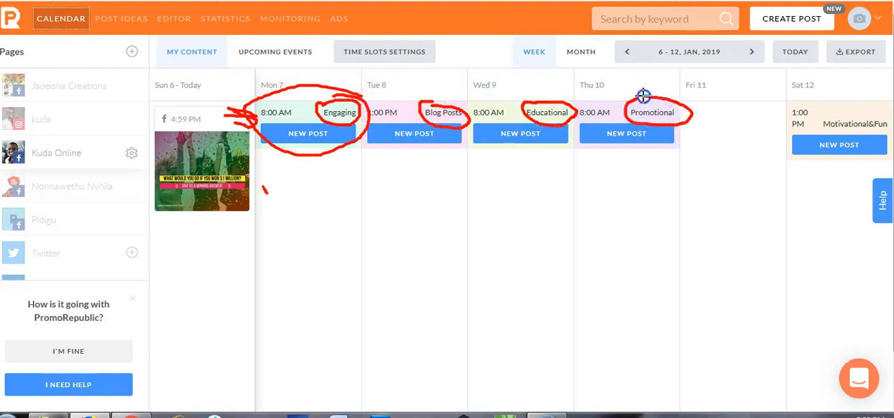
pyautogui.moveTo(844, 109)
pyautogui.mouseDown()
pyautogui.moveTo(826, 110)
pyautogui.moveTo(884, 133)
pyautogui.moveTo(868, 109)
pyautogui.mouseUp()
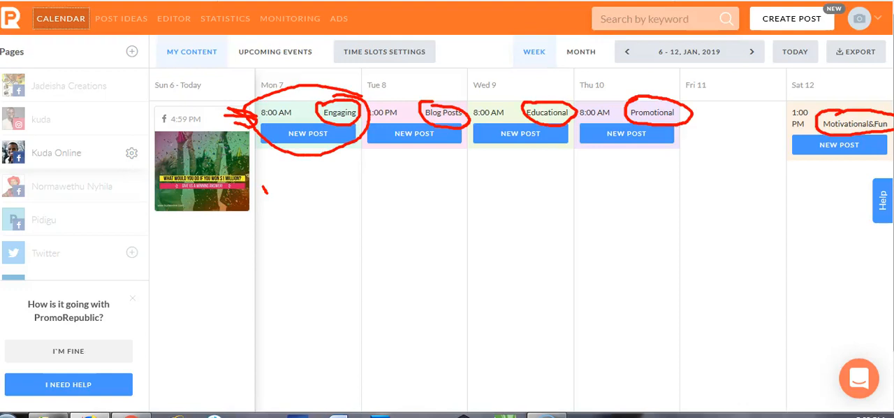
pyautogui.press('Escape')
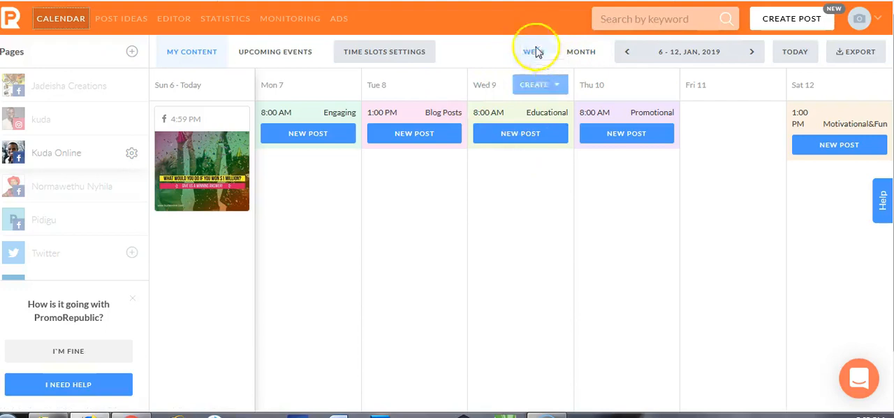
# Step: Switch the content calendar to the monthly view and open the post ideas library
pyautogui.click(580, 52)
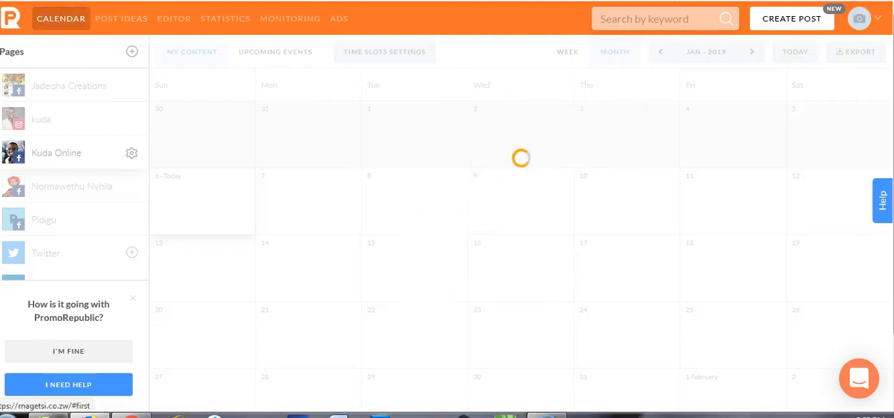
pyautogui.moveTo(163, 149)
pyautogui.mouseDown()
pyautogui.moveTo(139, 37)
pyautogui.moveTo(132, 40)
pyautogui.moveTo(144, 18)
pyautogui.moveTo(100, 16)
pyautogui.moveTo(141, 10)
pyautogui.mouseUp()
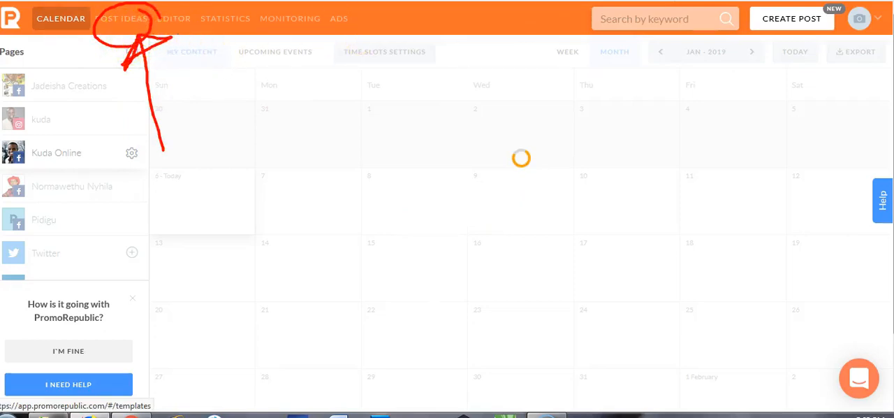
pyautogui.press('Escape')
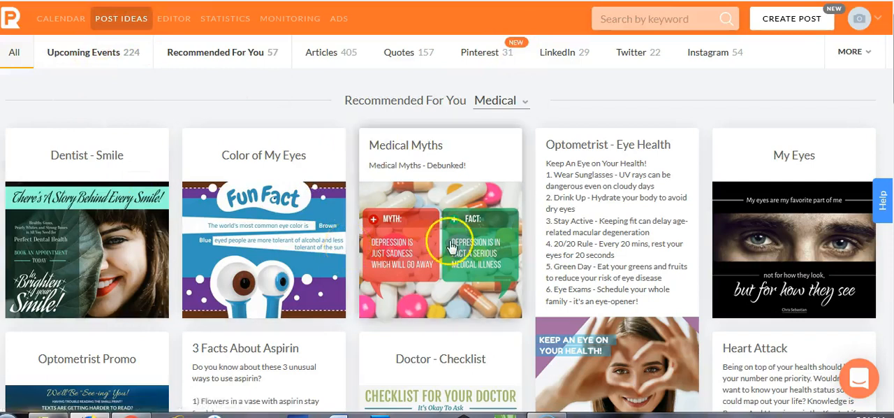
# Step: Examine the recommended medical post ideas, the additional content categories and the list of available industries
pyautogui.click(489, 257)
pyautogui.scroll(-1, 476, 212)
pyautogui.scroll(1, 476, 213)
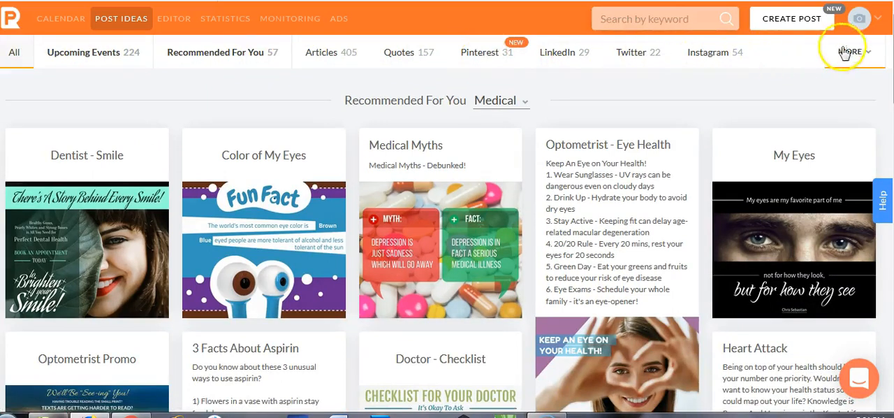
pyautogui.click(876, 54)
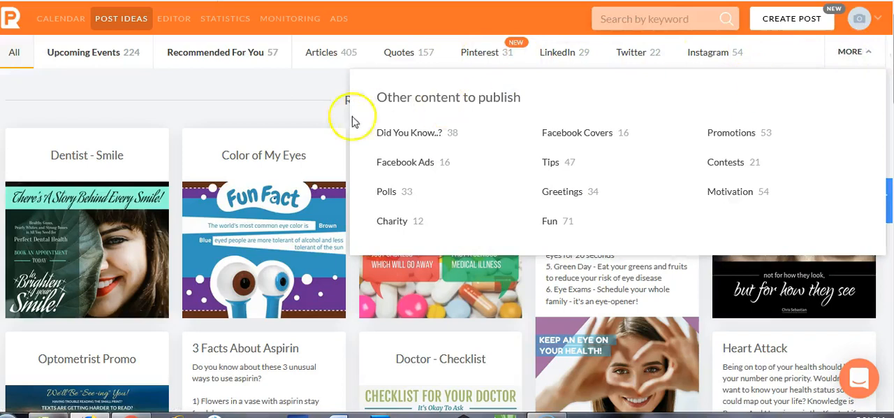
pyautogui.click(246, 98)
pyautogui.click(526, 102)
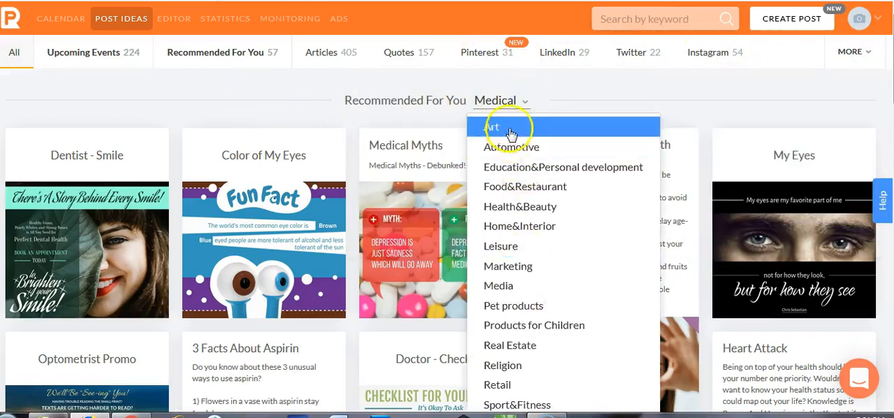
pyautogui.scroll(-1, 520, 231)
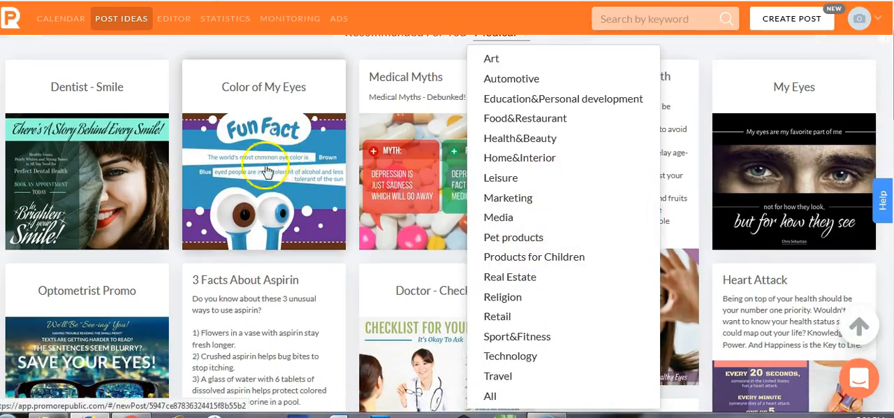
pyautogui.click(489, 197)
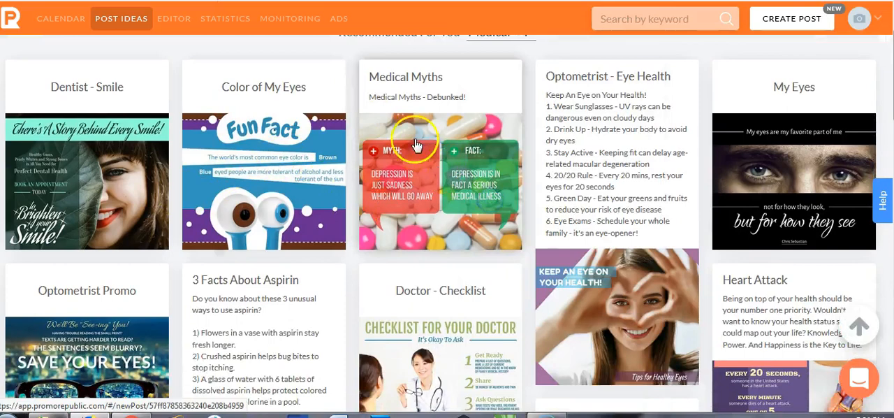
# Step: Set the industry of the recommended post ideas to Marketing
pyautogui.scroll(2, 498, 110)
pyautogui.click(504, 101)
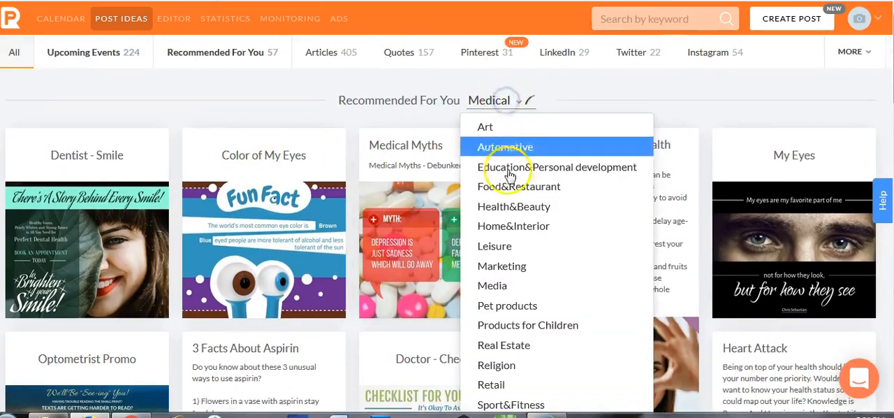
pyautogui.click(511, 267)
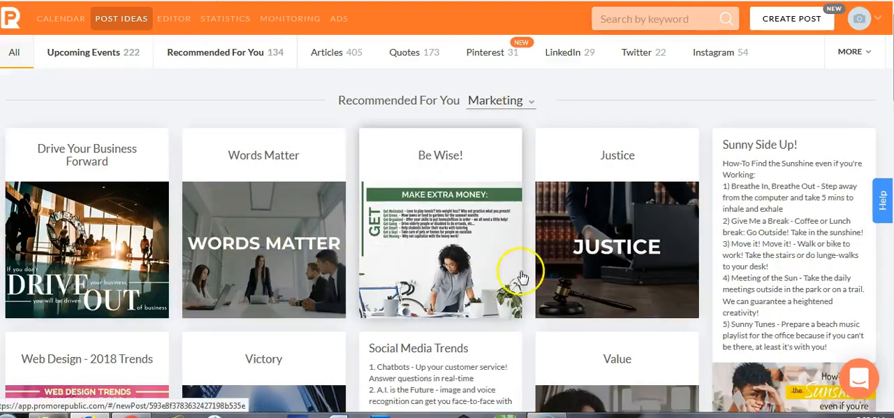
# Step: Browse the marketing ideas and start a new post from the January Challenge template among the upcoming events
pyautogui.scroll(-5, 520, 274)
pyautogui.scroll(-4, 523, 277)
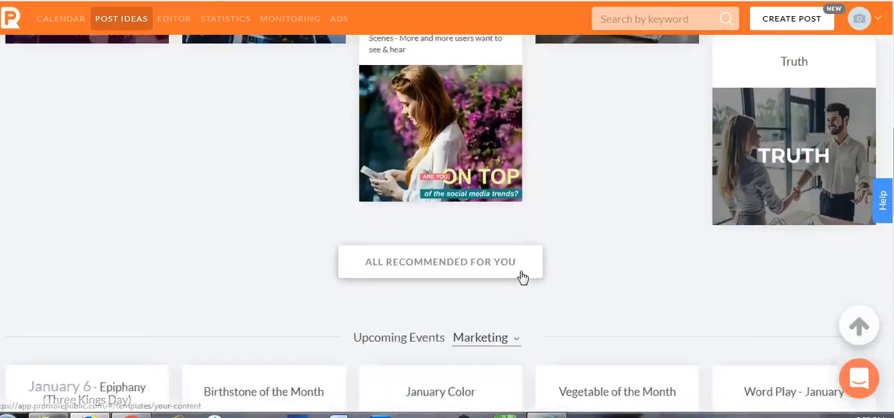
pyautogui.scroll(10, 523, 277)
pyautogui.scroll(-12, 523, 277)
pyautogui.scroll(-3, 523, 276)
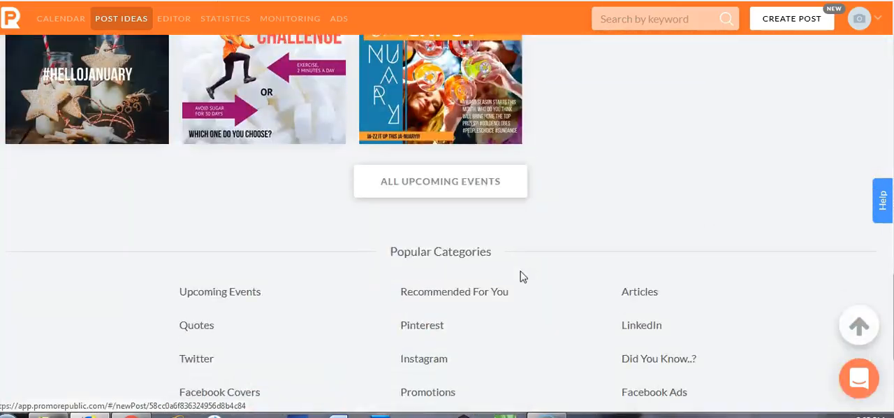
pyautogui.scroll(3, 523, 276)
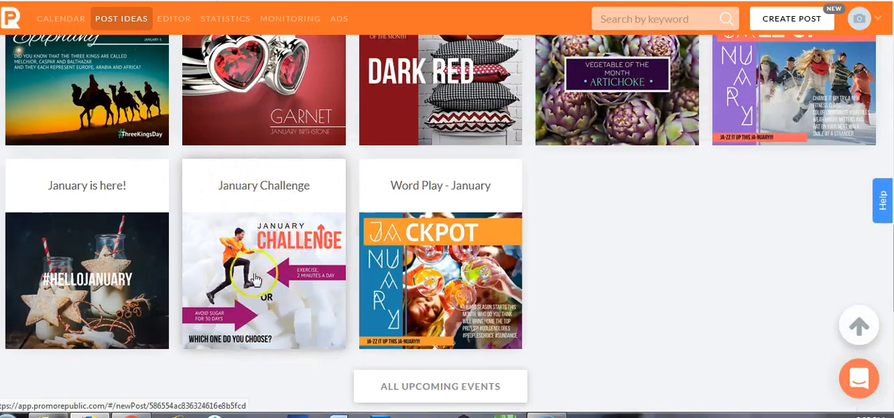
pyautogui.click(298, 289)
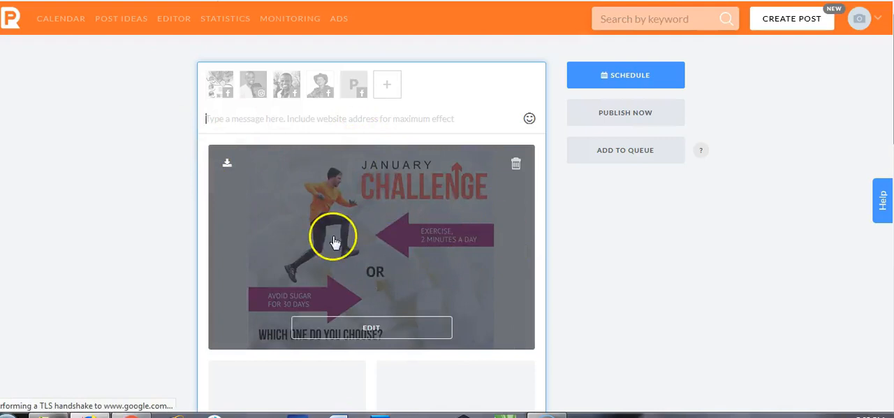
# Step: Choose the Kuda Online Facebook page as the post's destination and open the January Challenge image for editing
pyautogui.click(291, 93)
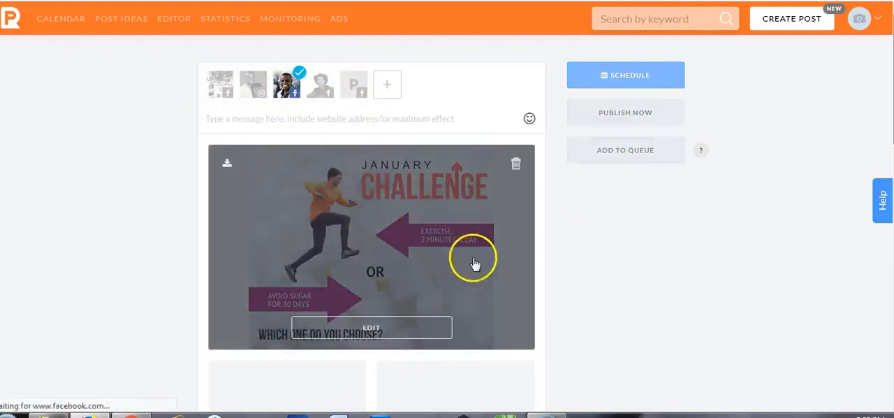
pyautogui.click(371, 327)
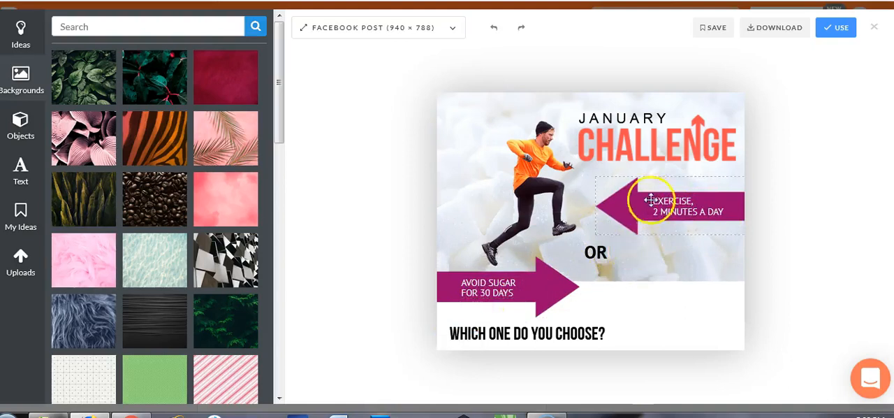
# Step: Replace the exercise text with "Find ways to add another income stream" and fit it on two lines inside its arrow
pyautogui.doubleClick(695, 206)
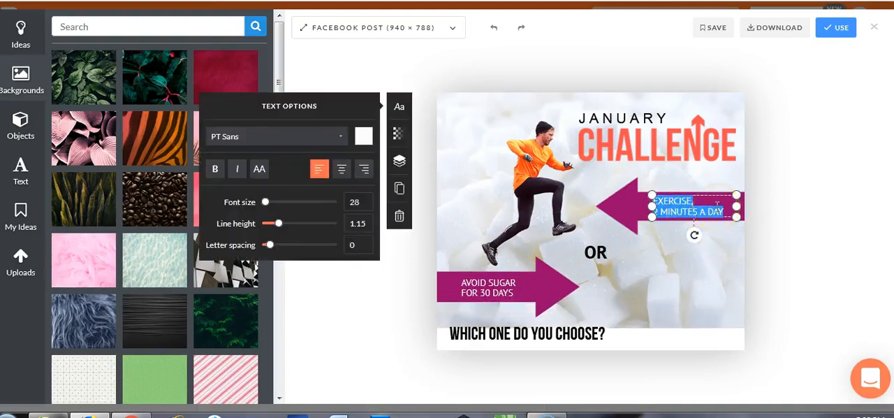
pyautogui.press('BackSpace')
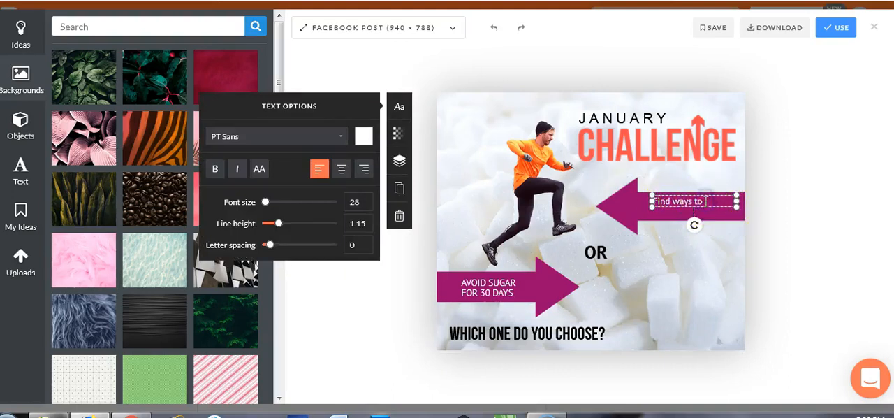
pyautogui.write('other income s')
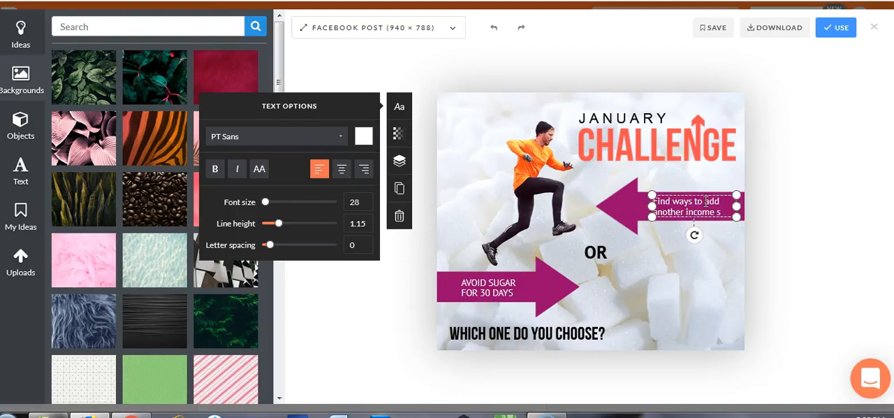
pyautogui.write('tream')
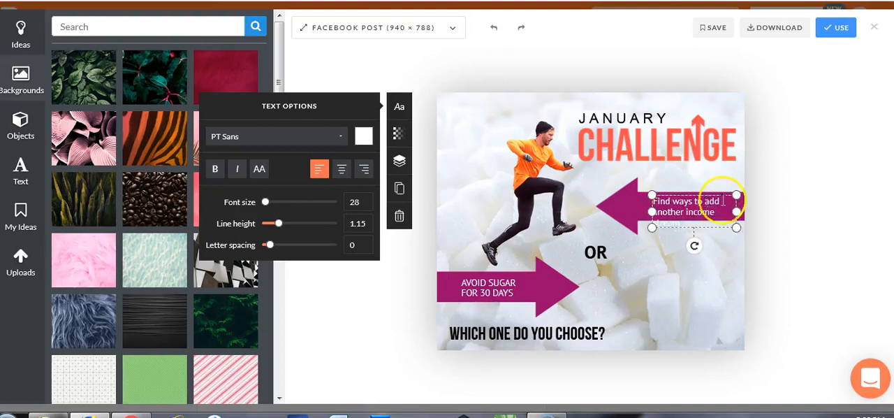
pyautogui.moveTo(653, 210); pyautogui.dragTo(672, 202)
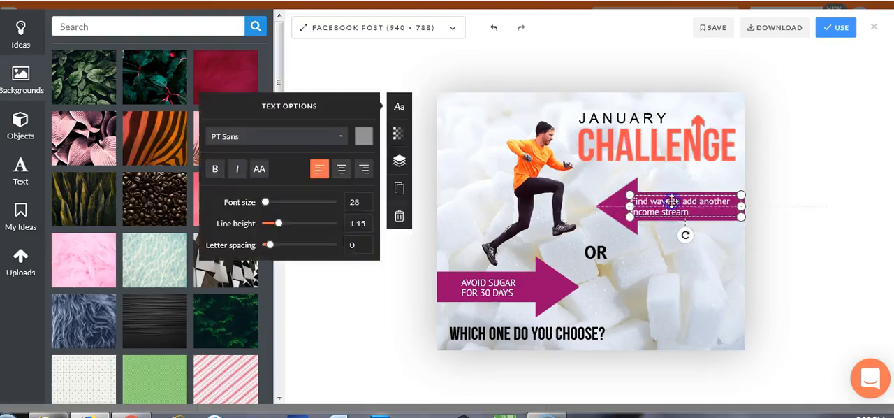
# Step: Replace the avoid-sugar text with "Stick to what I am doing", widen it to one line and reposition it inside its arrow
pyautogui.doubleClick(510, 290)
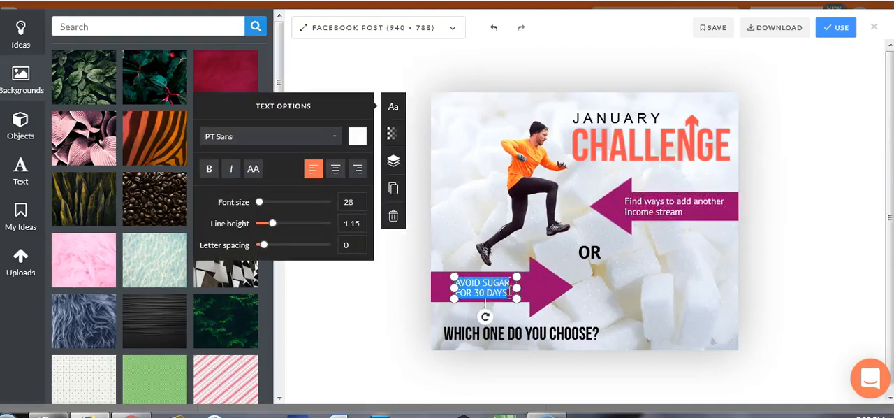
pyautogui.write('Stick')
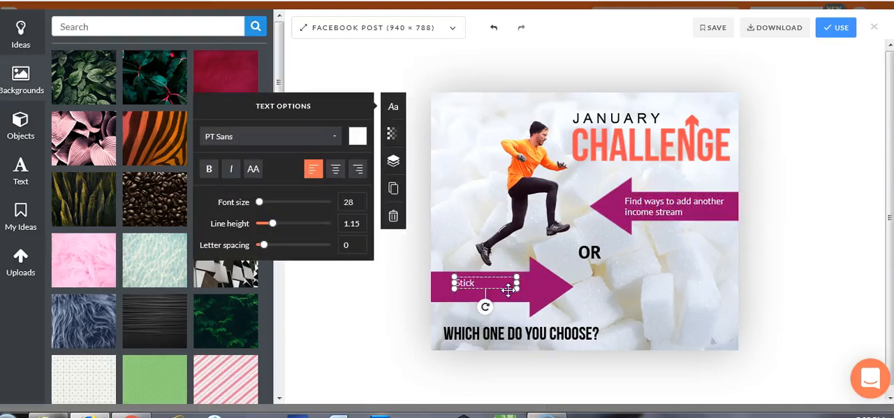
pyautogui.write(' to what I am doing')
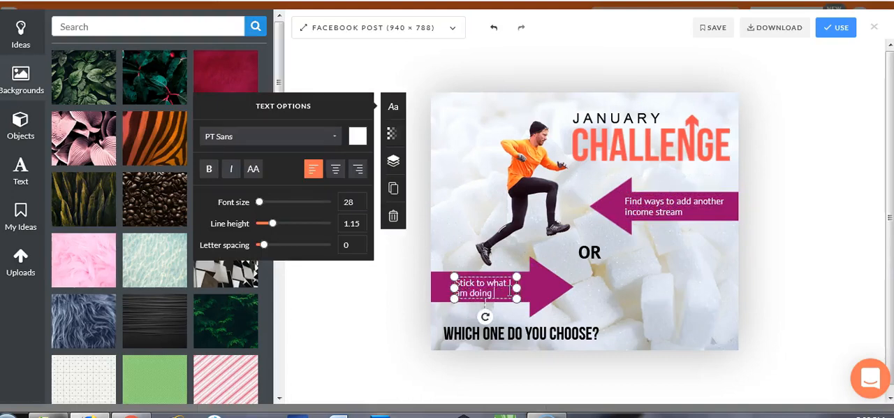
pyautogui.moveTo(516, 288); pyautogui.dragTo(547, 288)
pyautogui.moveTo(454, 287); pyautogui.dragTo(480, 287)
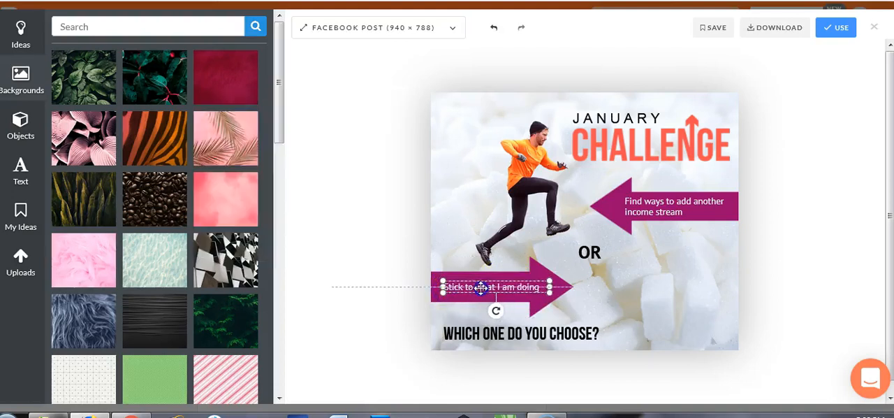
# Step: Extend the question text to "Which one do you choose left or right?", widen it to one line and center it below the arrows
pyautogui.click(587, 333)
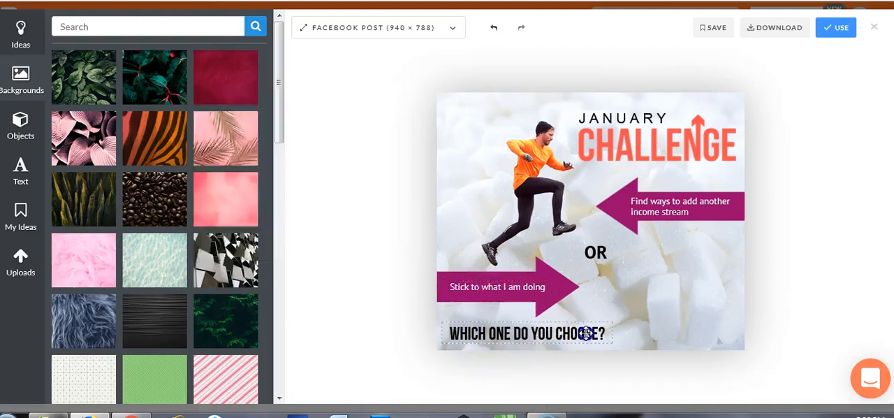
pyautogui.doubleClick(586, 334)
pyautogui.click(594, 333)
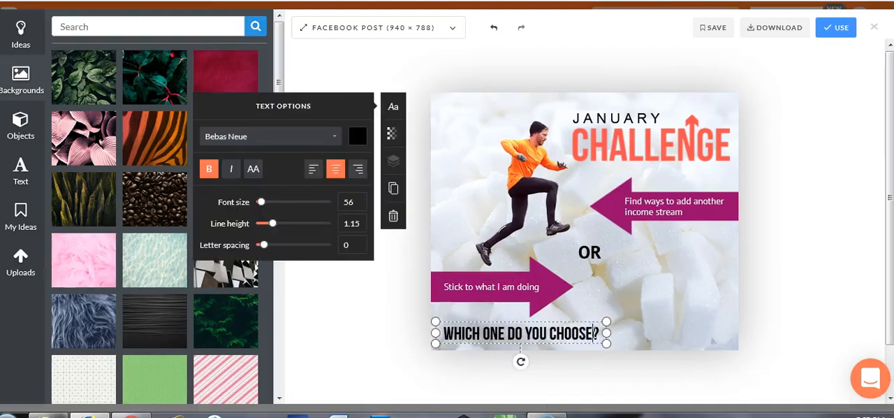
pyautogui.write('lef')
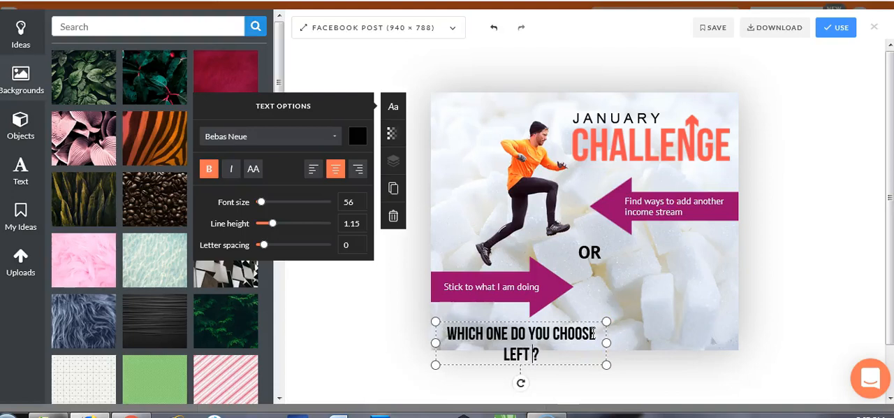
pyautogui.write('t or right')
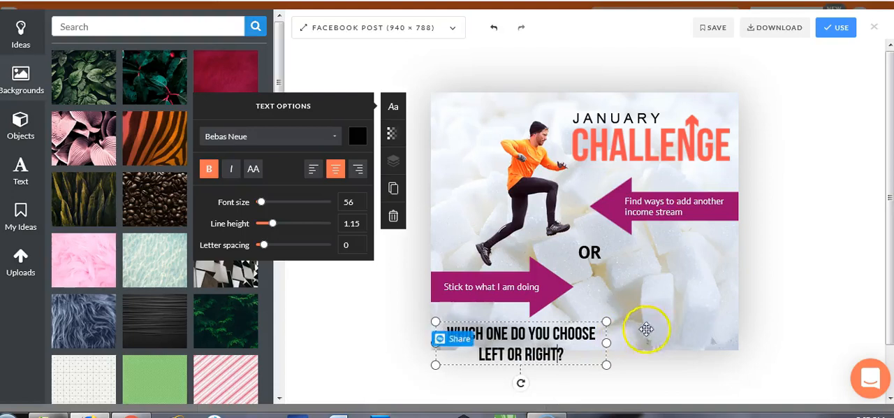
pyautogui.moveTo(608, 342); pyautogui.dragTo(699, 334)
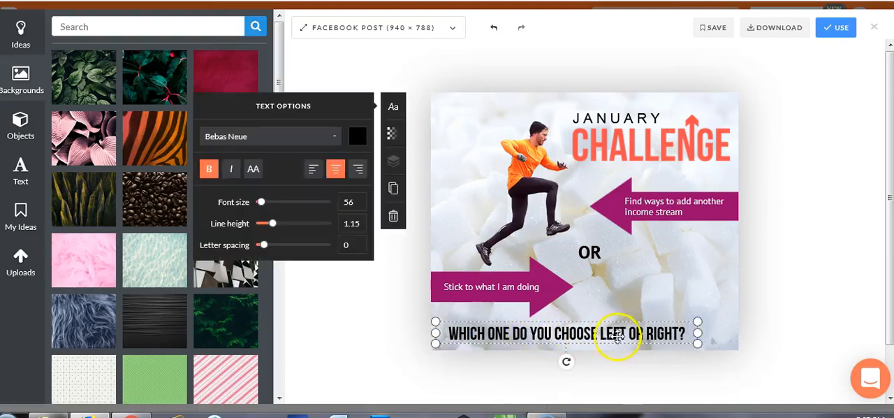
pyautogui.moveTo(582, 333); pyautogui.dragTo(606, 333)
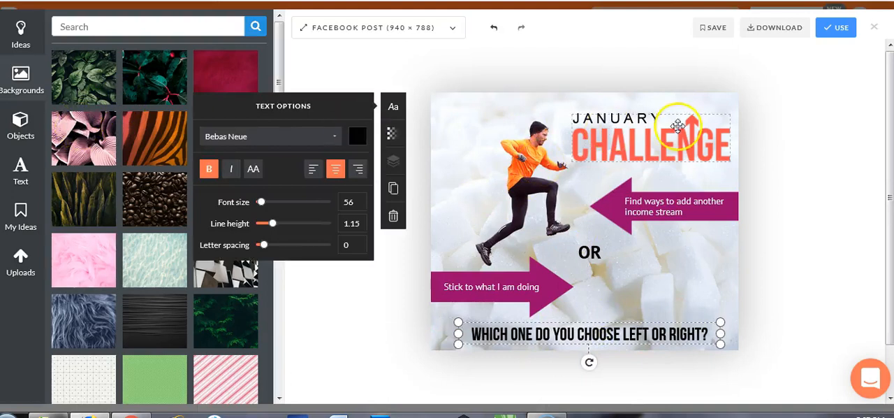
# Step: Use the finished January Challenge design in the post and enter the caption "#JANUARYCHALLNGE"
pyautogui.click(839, 36)
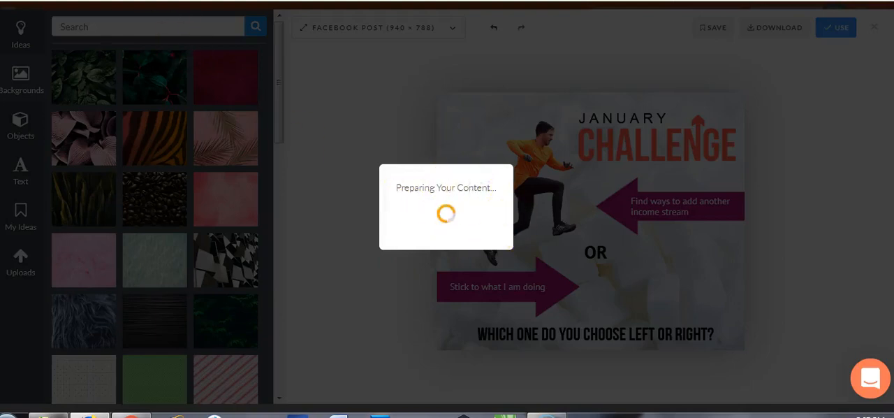
pyautogui.scroll(-5, 720, 260)
pyautogui.scroll(5, 722, 264)
pyautogui.scroll(-2, 722, 264)
pyautogui.scroll(2, 722, 264)
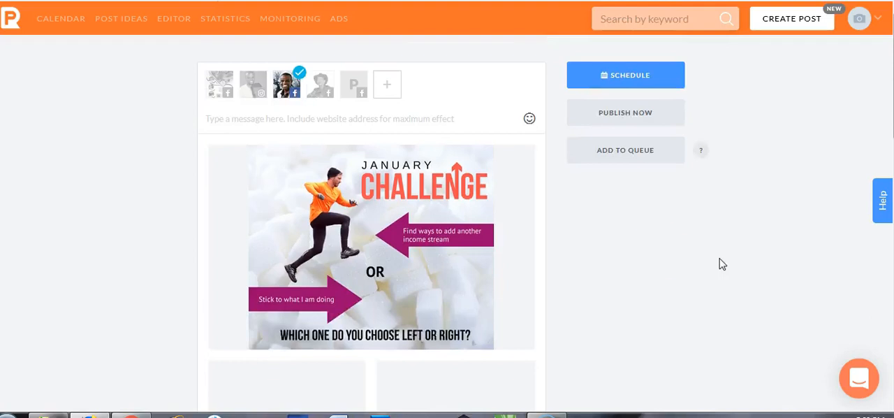
pyautogui.click(349, 119)
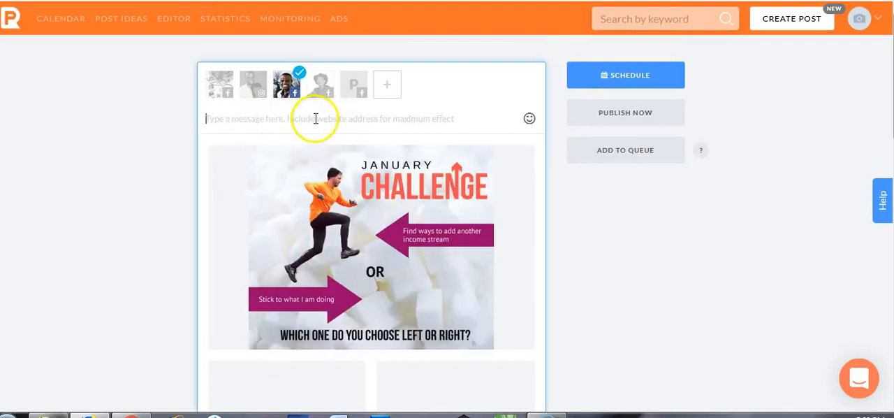
pyautogui.write('#JANUARYCHALLNGE')
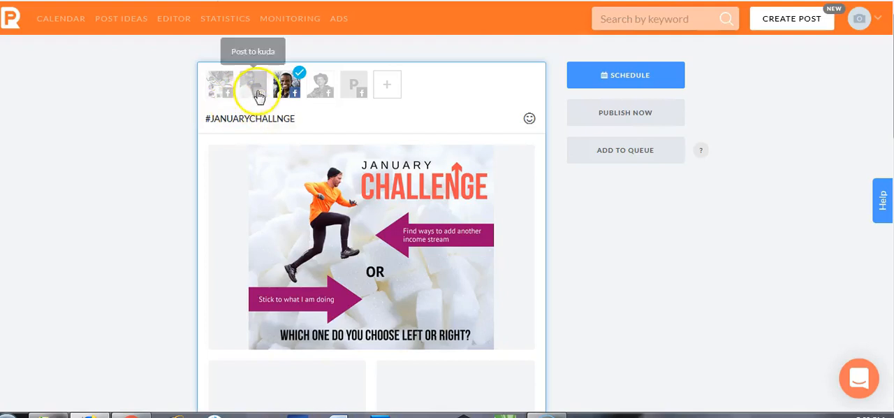
# Step: Add the Instagram account and one more Facebook page as destinations and publish the January Challenge post
pyautogui.click(255, 92)
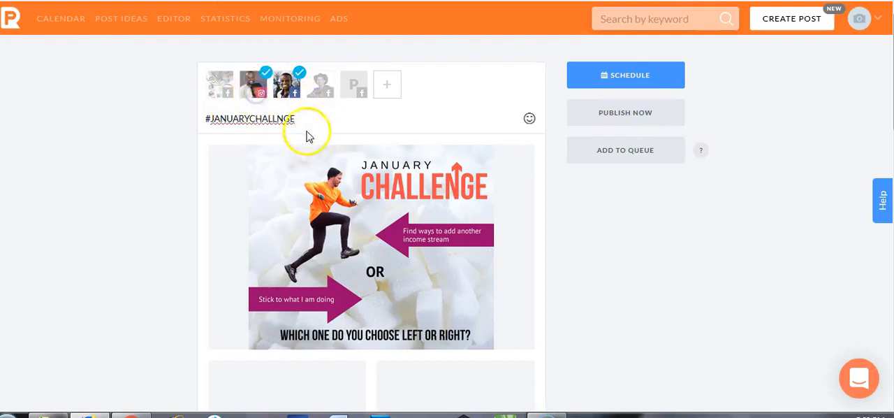
pyautogui.click(321, 98)
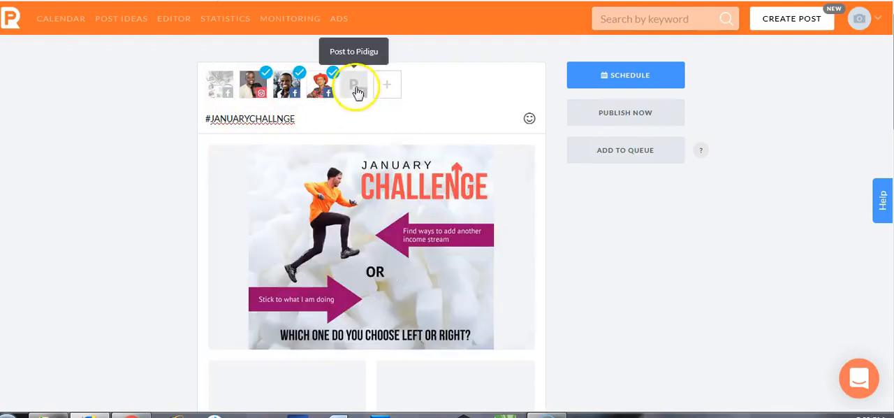
pyautogui.moveTo(370, 252)
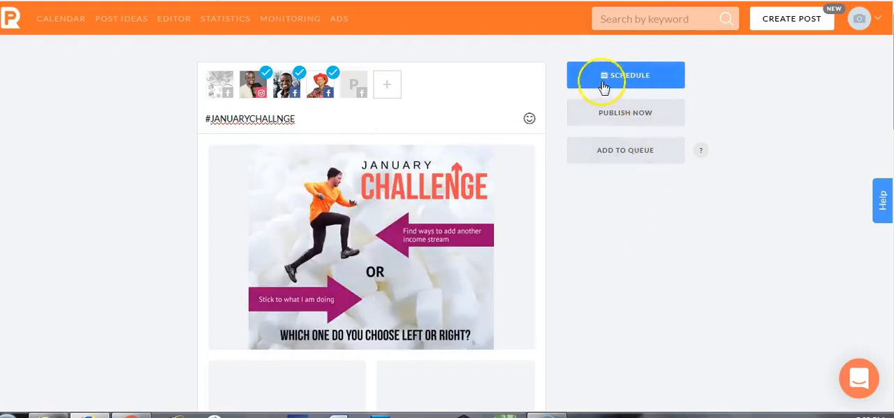
pyautogui.click(629, 85)
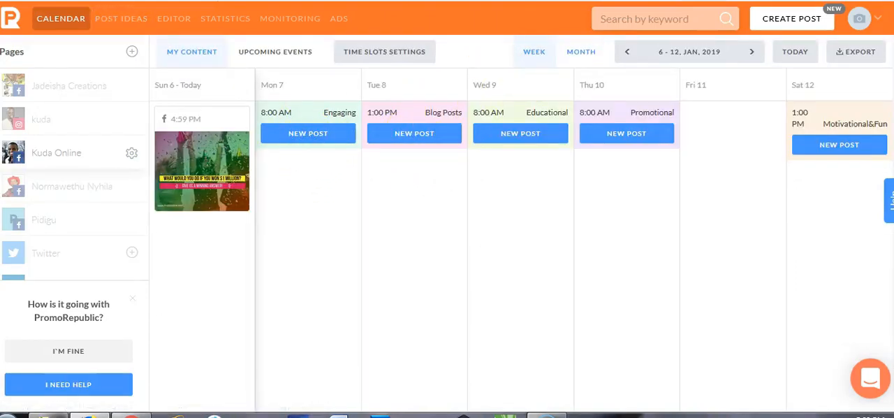
pyautogui.click(290, 19)
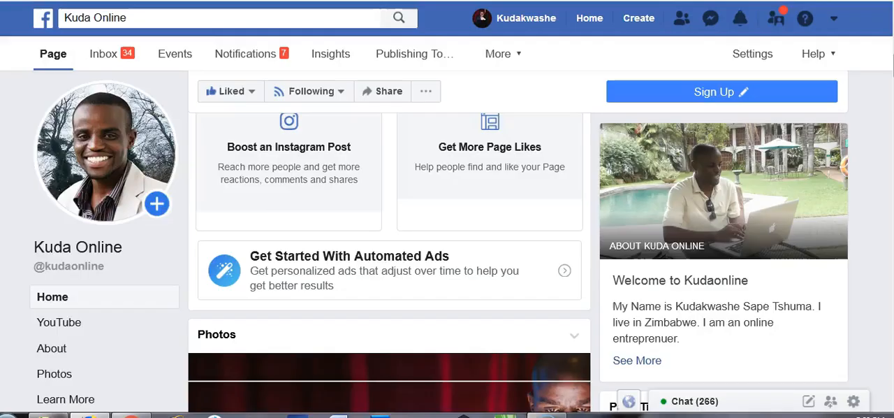
# Step: Switch to the Kuda Online page on Facebook and look through its feed for the new January Challenge post
pyautogui.scroll(-8, 162, 196)
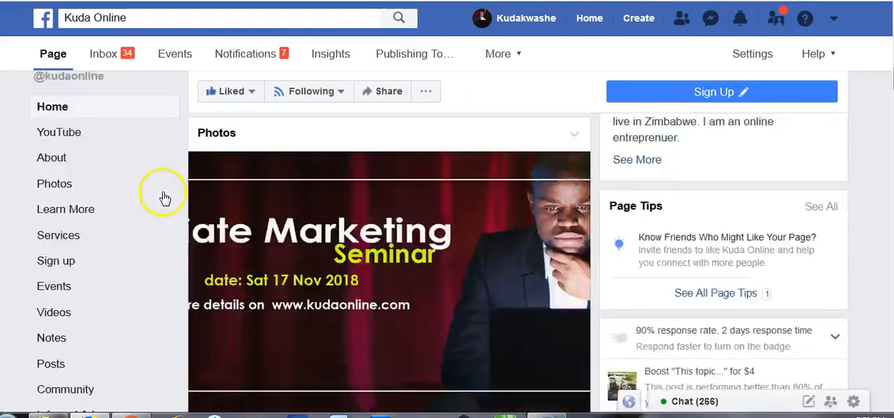
pyautogui.scroll(10, 163, 199)
pyautogui.scroll(4, 163, 199)
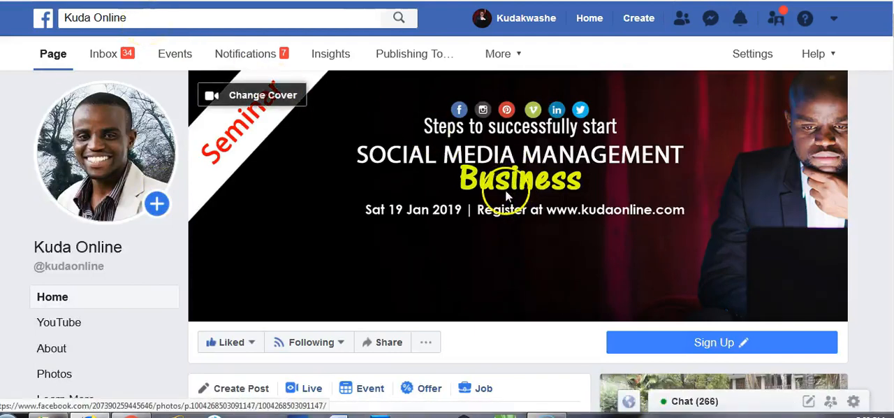
pyautogui.scroll(-8, 476, 209)
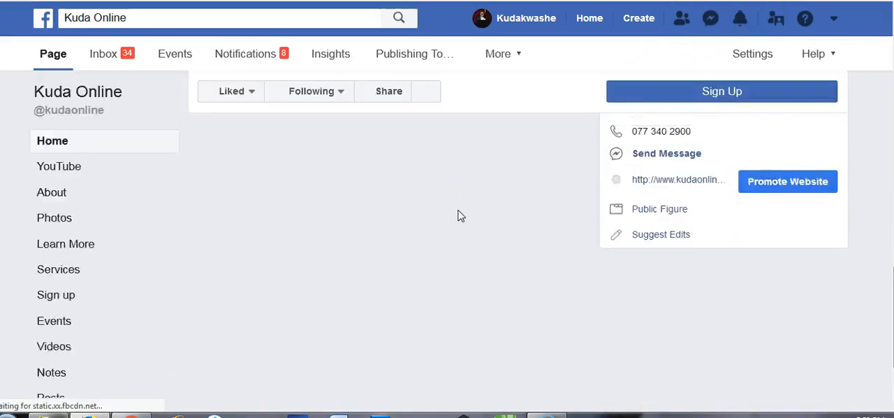
pyautogui.scroll(3, 458, 210)
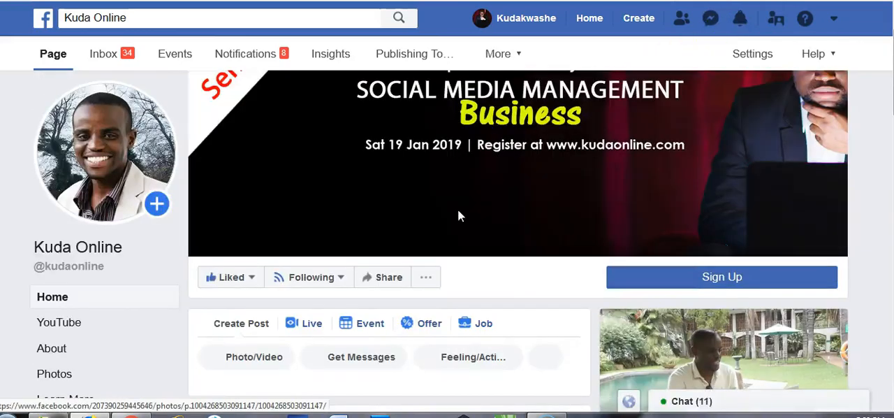
pyautogui.scroll(-8, 458, 210)
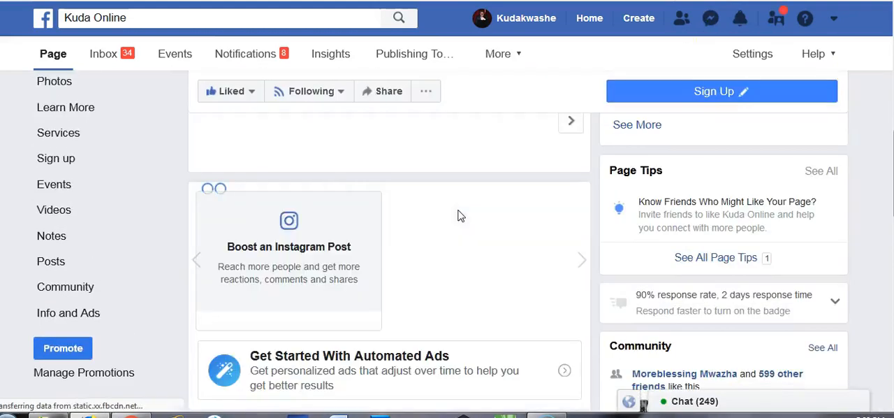
pyautogui.scroll(-2, 460, 216)
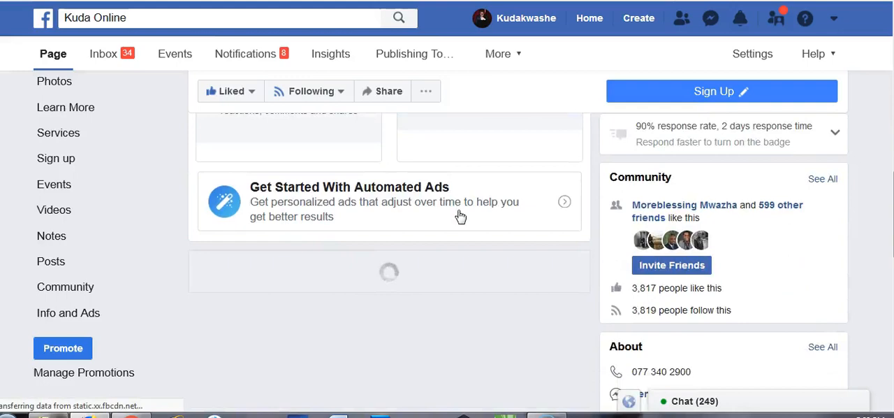
pyautogui.scroll(-2, 460, 216)
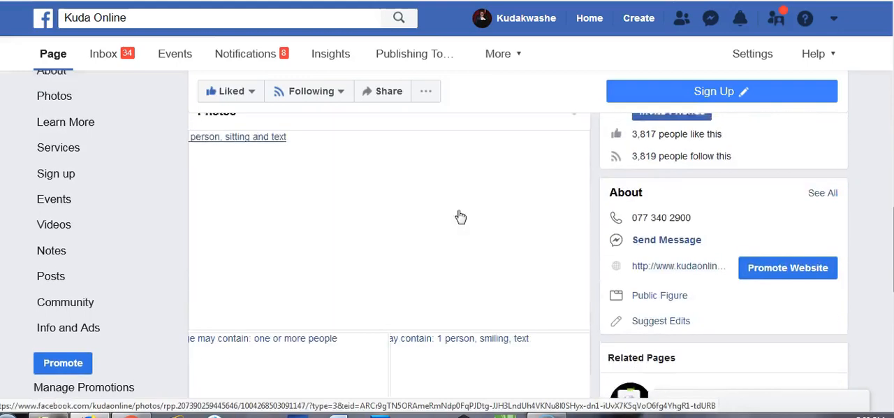
pyautogui.scroll(-5, 461, 216)
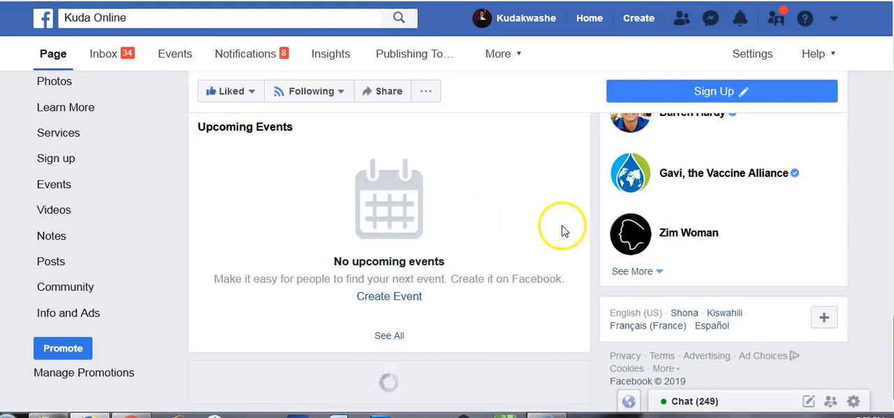
pyautogui.scroll(-5, 498, 244)
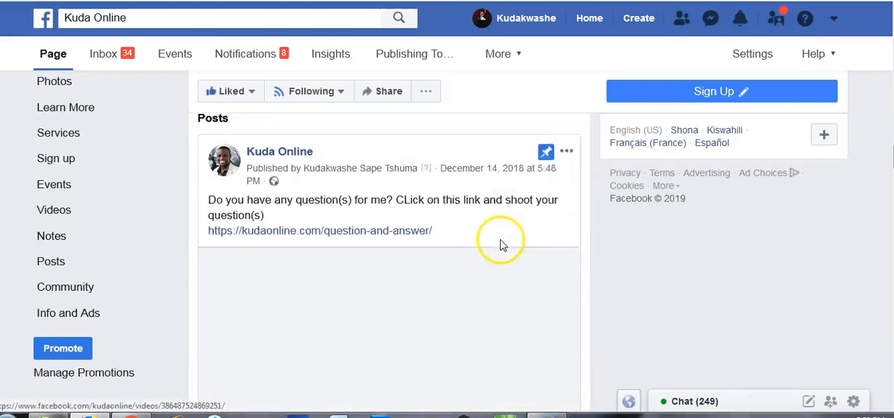
# Step: Examine the published January Challenge post's hashtag caption and image in the Kuda Online feed
pyautogui.scroll(-5, 500, 244)
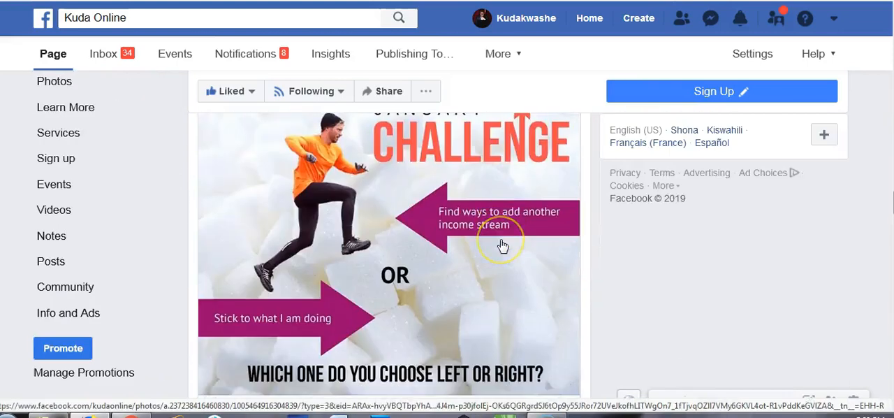
pyautogui.scroll(-3, 499, 248)
pyautogui.scroll(3, 437, 174)
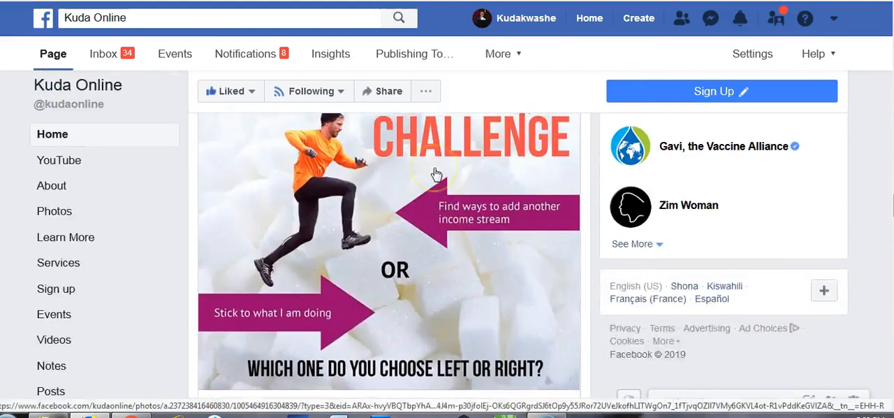
pyautogui.scroll(3, 435, 175)
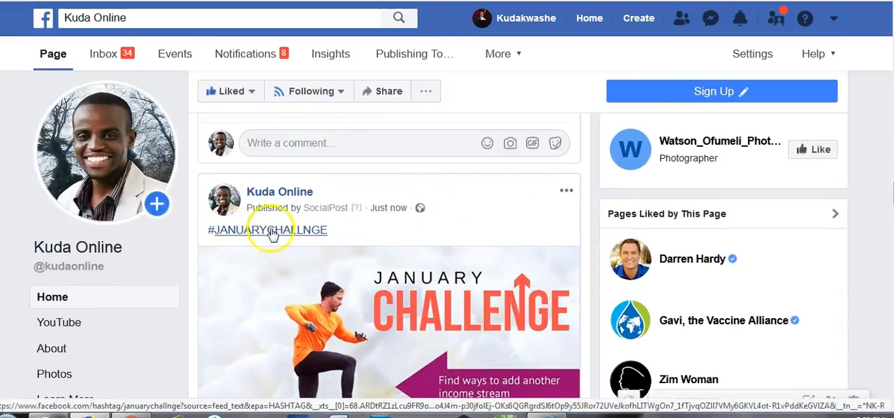
pyautogui.scroll(-3, 399, 279)
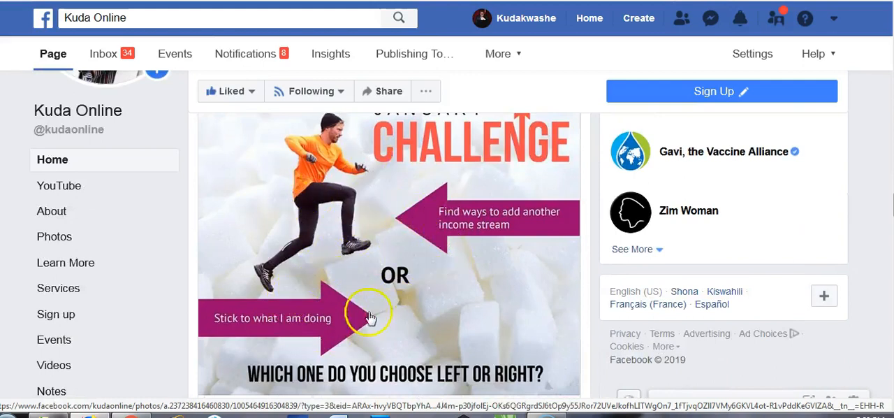
pyautogui.scroll(-3, 419, 349)
pyautogui.scroll(4, 399, 233)
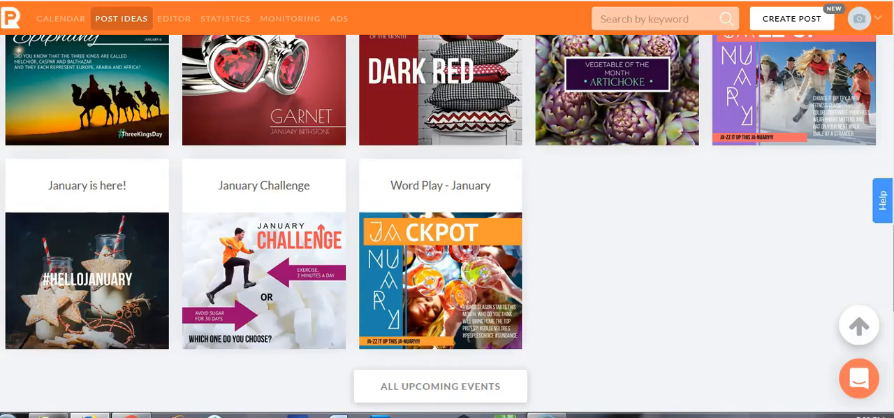
# Step: Switch back to PromoRepublic and browse the Articles and Quotes categories of the post ideas
pyautogui.scroll(-4, 465, 196)
pyautogui.scroll(11, 465, 197)
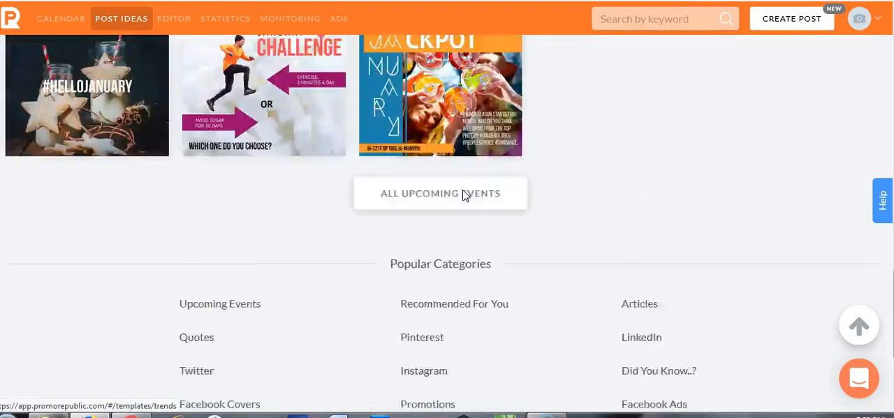
pyautogui.scroll(5, 465, 196)
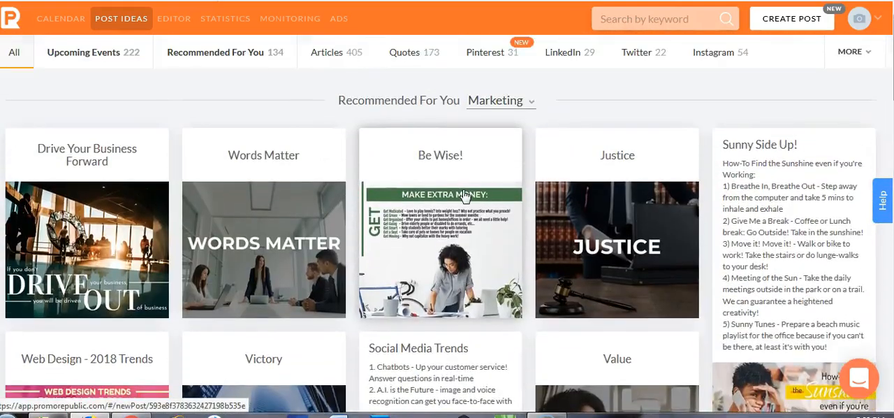
pyautogui.click(331, 54)
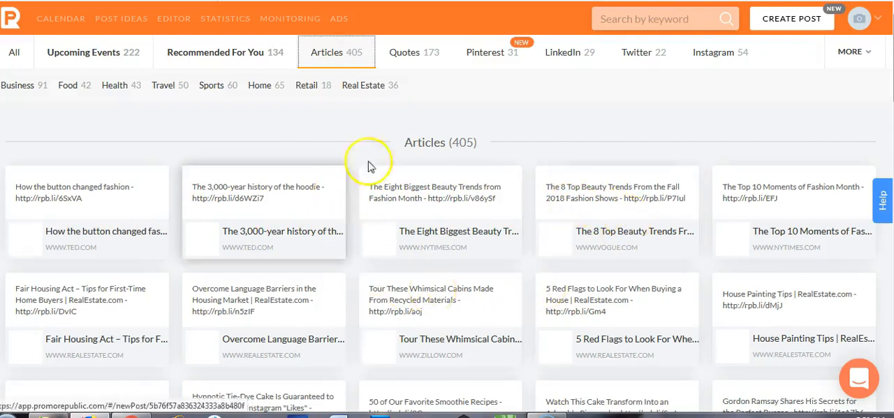
pyautogui.click(410, 65)
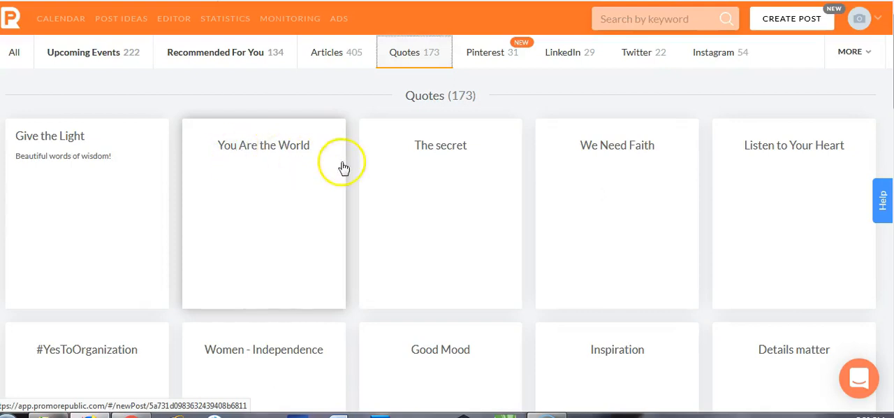
pyautogui.scroll(-10, 531, 210)
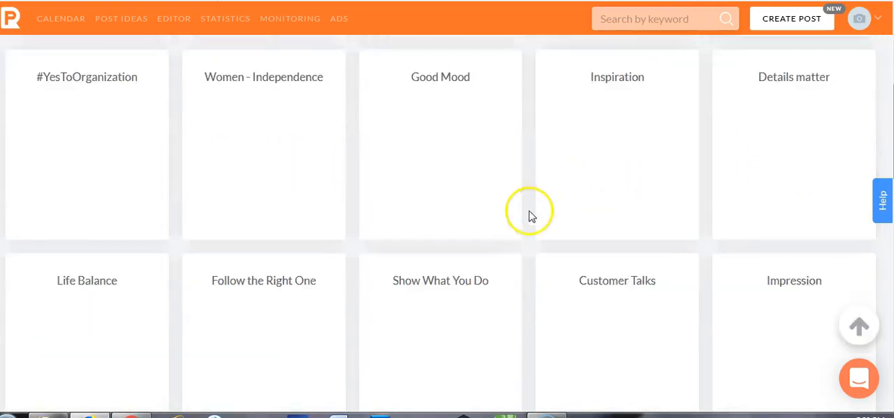
pyautogui.scroll(10, 518, 222)
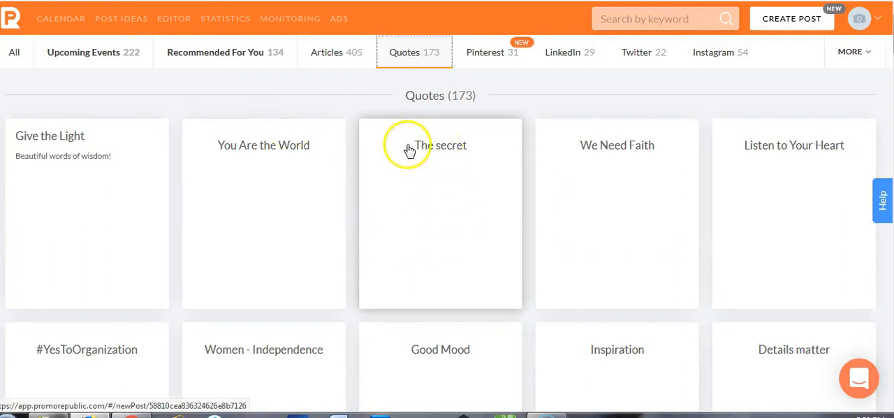
# Step: Look through the quote post templates in the Quotes category
pyautogui.click(482, 183)
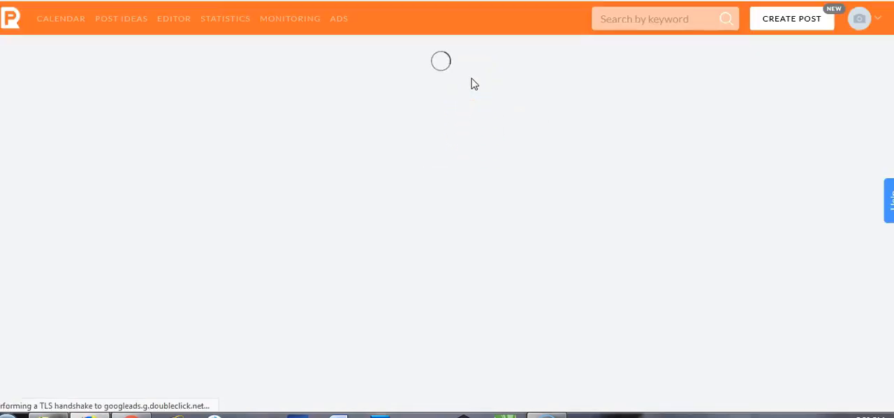
pyautogui.click(512, 158)
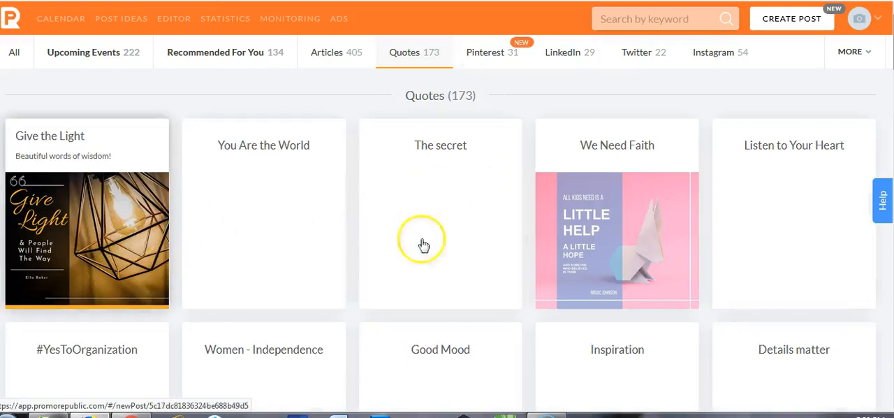
pyautogui.scroll(-2, 609, 233)
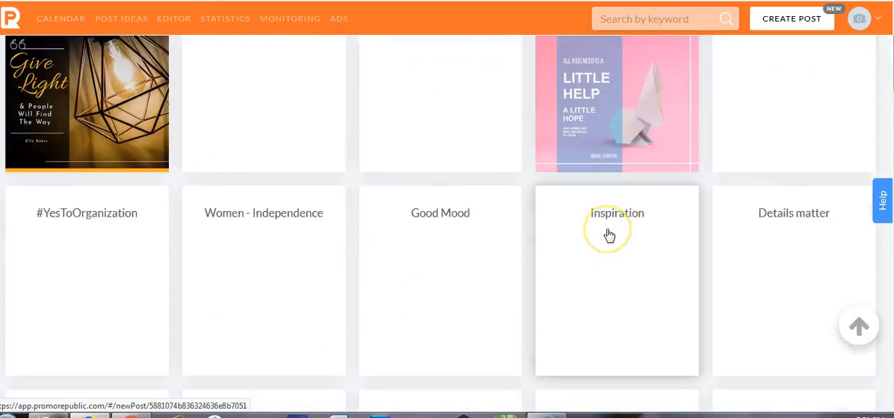
pyautogui.scroll(-2, 608, 235)
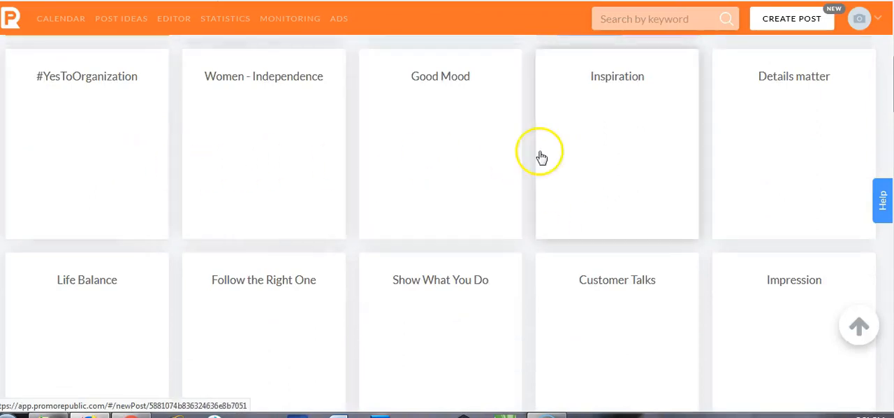
pyautogui.scroll(4, 537, 140)
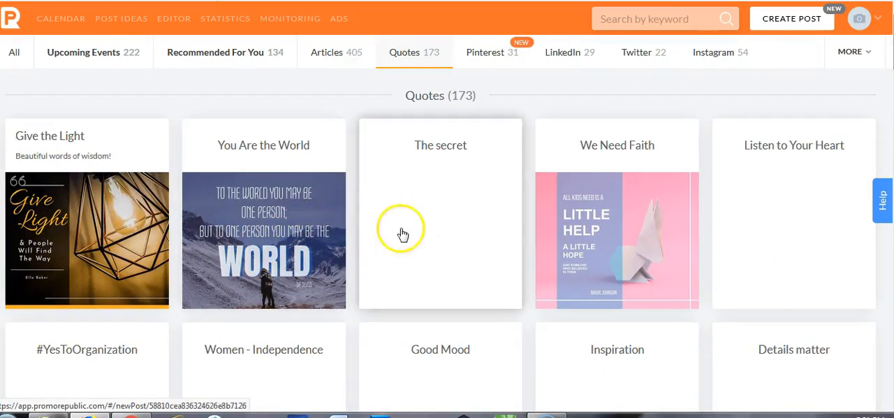
# Step: Start a new post for the Facebook page with the P logo and open the image editor for it
pyautogui.click(778, 25)
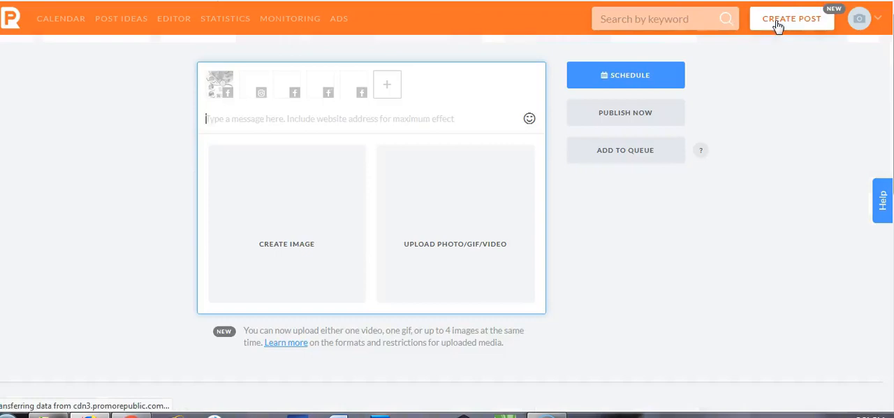
pyautogui.click(288, 90)
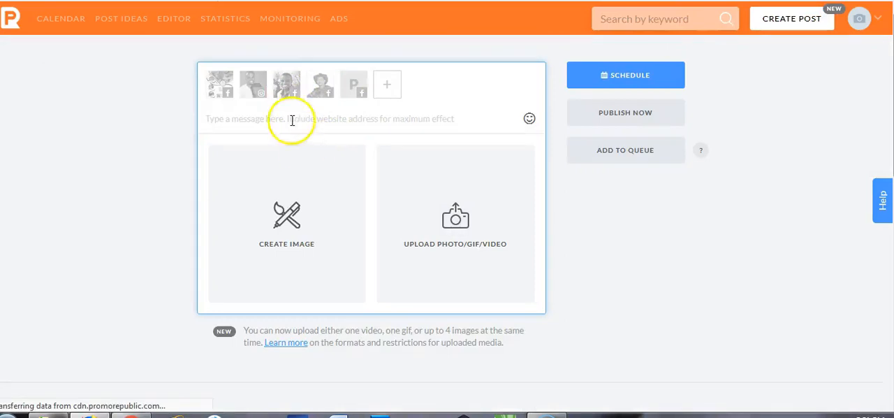
pyautogui.click(355, 90)
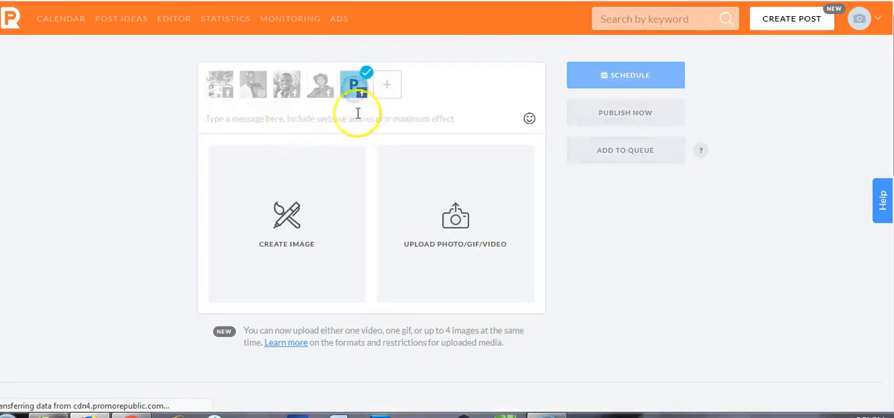
pyautogui.click(288, 219)
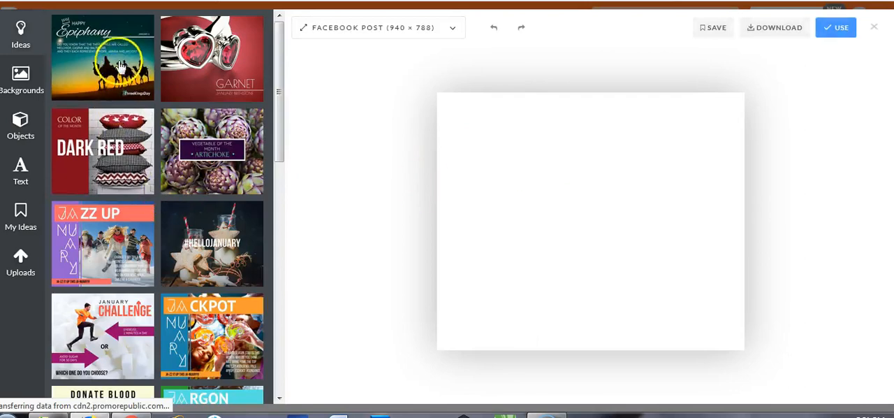
# Step: Look over the design ideas and search the background images for "Laughter"
pyautogui.scroll(-15, 168, 167)
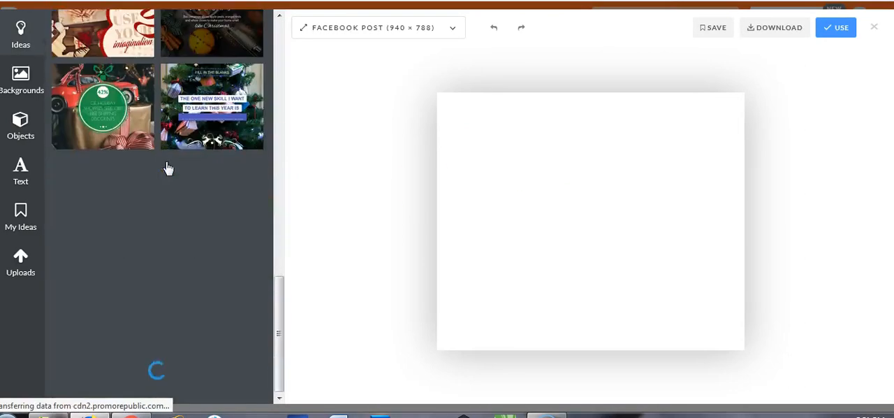
pyautogui.click(10, 75)
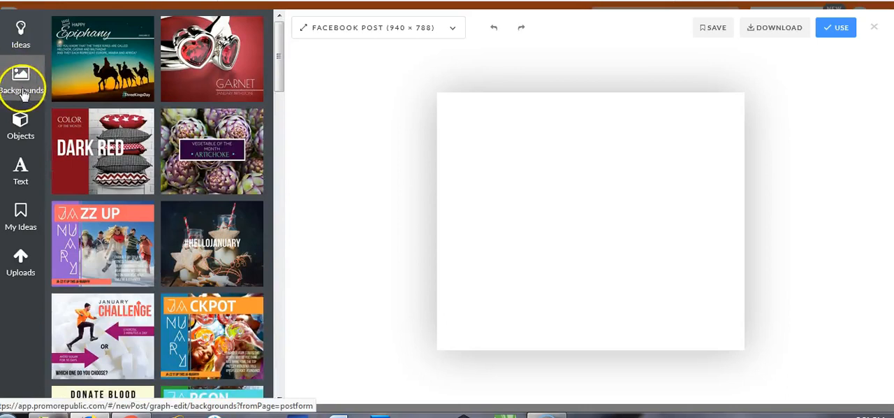
pyautogui.click(23, 92)
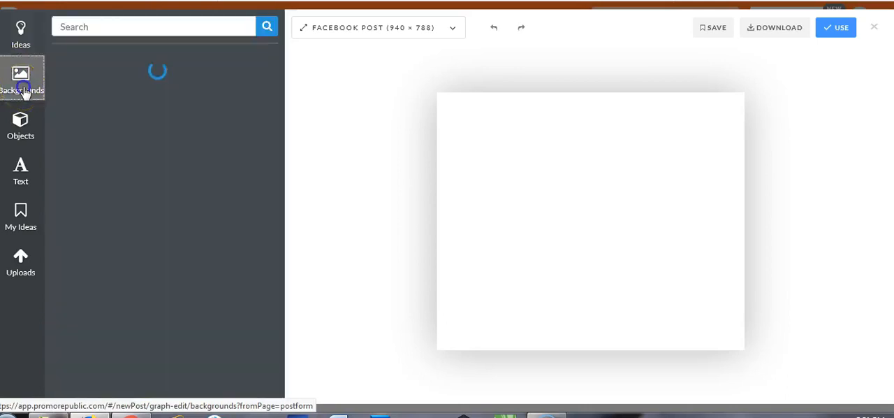
pyautogui.click(147, 26)
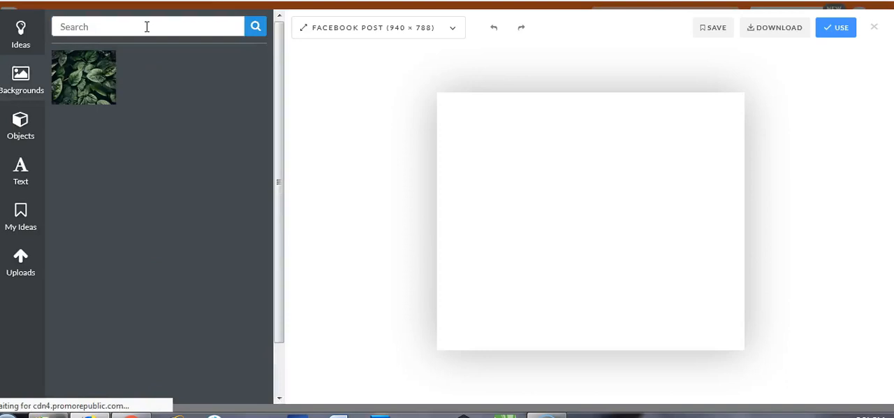
pyautogui.click(116, 26)
pyautogui.write('Laughter')
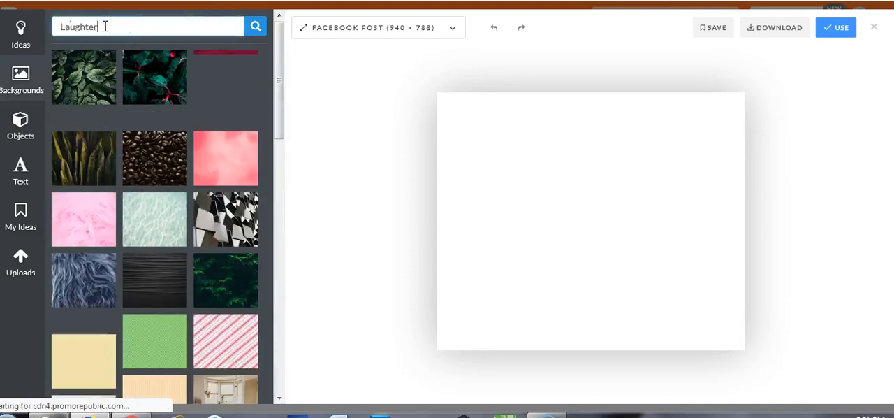
pyautogui.click(256, 26)
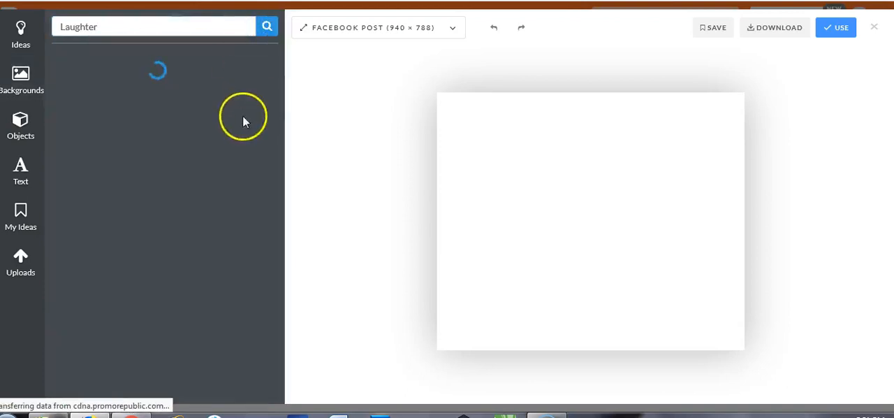
pyautogui.click(314, 186)
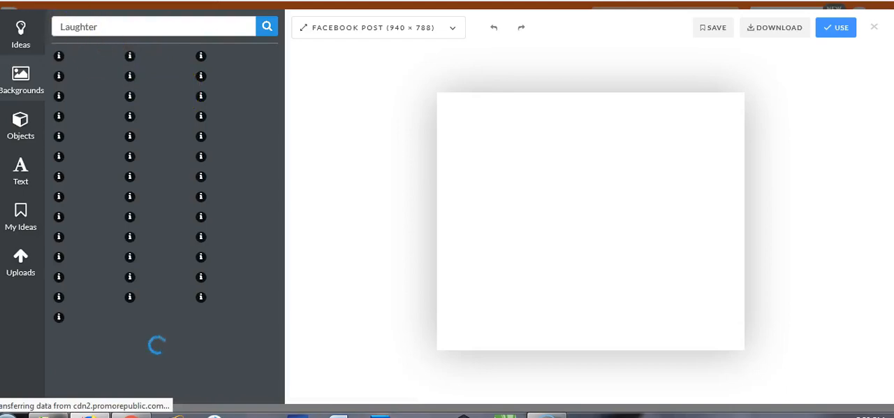
# Step: Use the photo of two laughing women against a white wall as the background and position it to fill the canvas
pyautogui.scroll(-15, 221, 129)
pyautogui.scroll(-4, 221, 129)
pyautogui.scroll(-3, 216, 262)
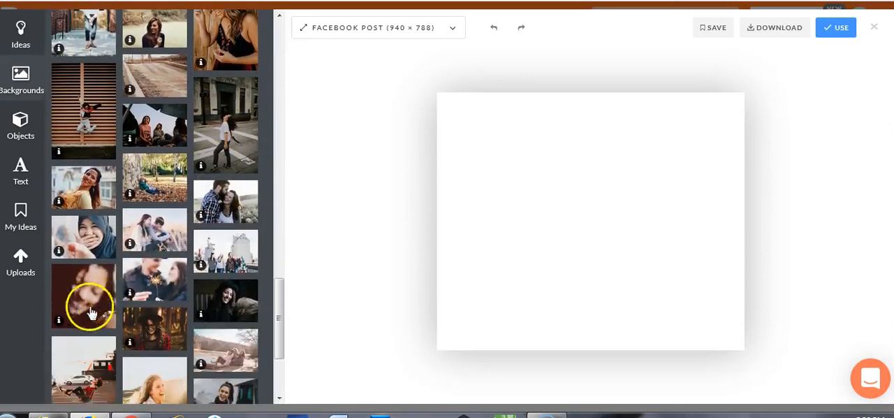
pyautogui.scroll(-9, 182, 325)
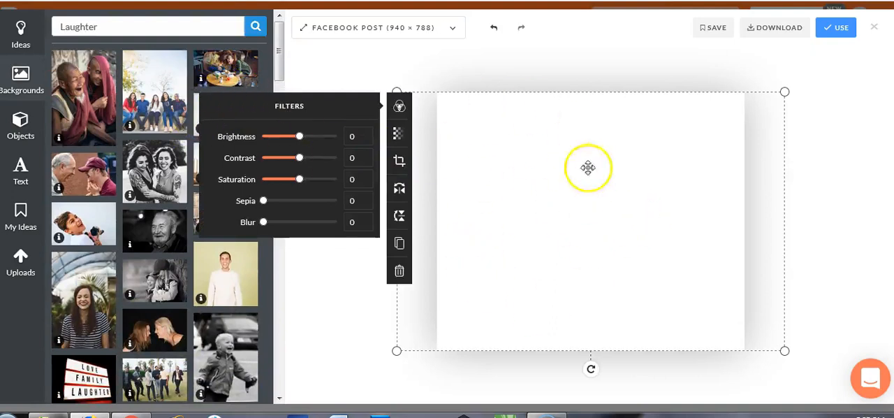
pyautogui.moveTo(593, 196); pyautogui.dragTo(593, 184)
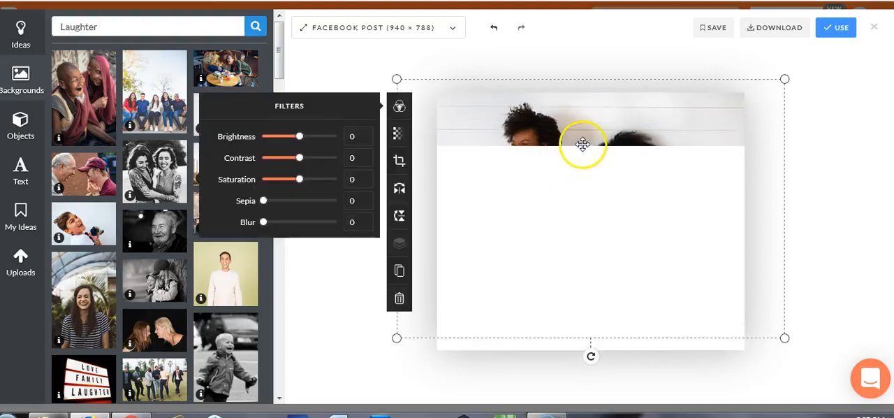
pyautogui.moveTo(582, 144); pyautogui.dragTo(581, 158)
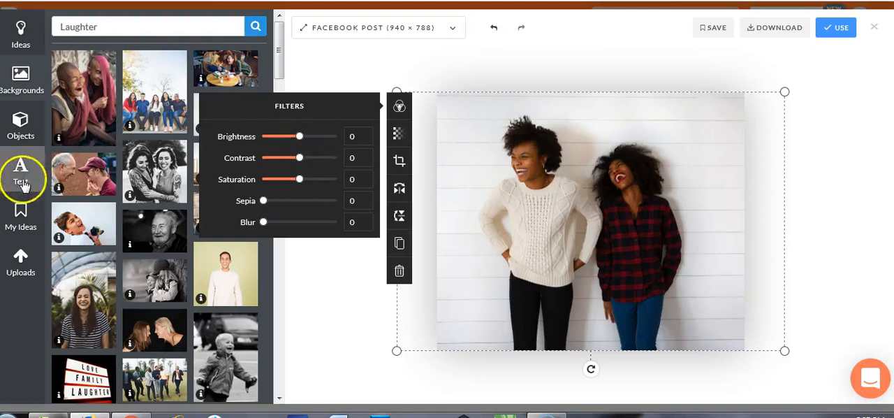
# Step: Add the pink rectangle from the Shapes objects on top of the photo
pyautogui.click(21, 125)
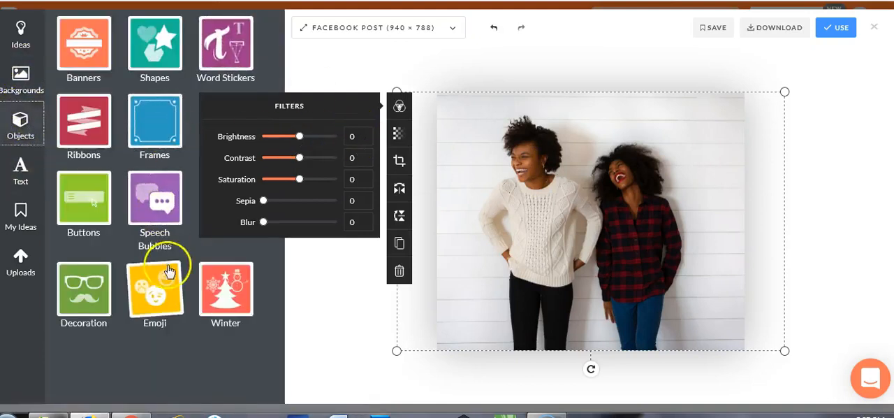
pyautogui.click(154, 70)
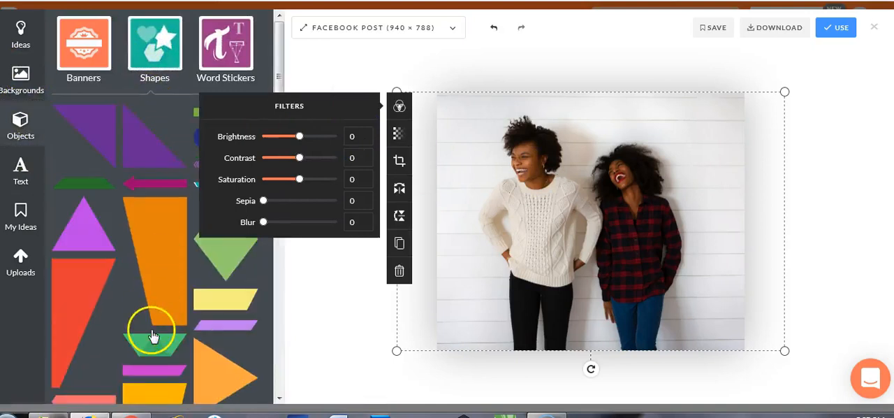
pyautogui.scroll(-3, 148, 325)
pyautogui.scroll(-4, 153, 332)
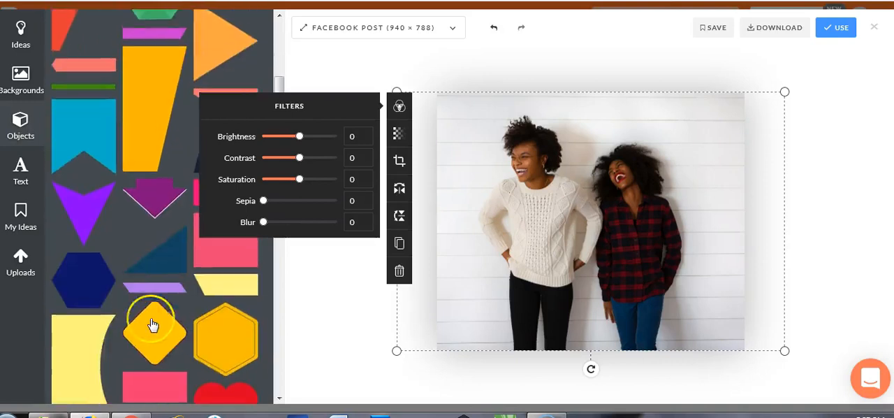
pyautogui.scroll(-2, 153, 324)
pyautogui.click(155, 253)
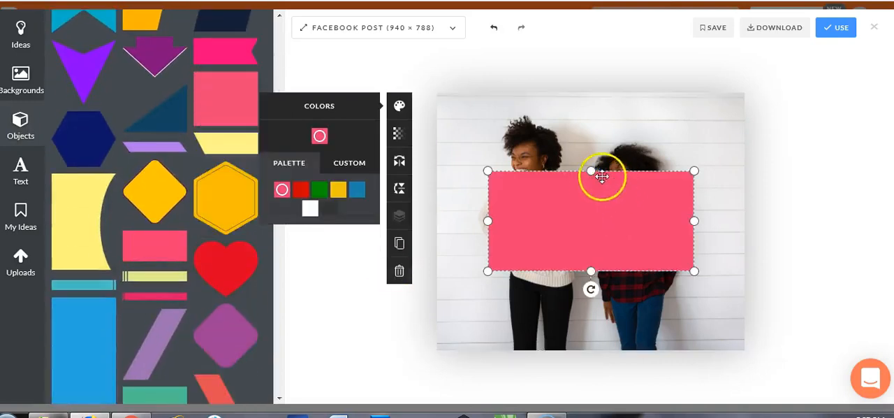
# Step: Reshape the pink rectangle into a shallow horizontal band spanning the full width of the photo
pyautogui.moveTo(591, 171); pyautogui.dragTo(591, 223)
pyautogui.moveTo(487, 247); pyautogui.dragTo(419, 256)
pyautogui.moveTo(695, 247); pyautogui.dragTo(781, 247)
pyautogui.moveTo(600, 224); pyautogui.dragTo(601, 218)
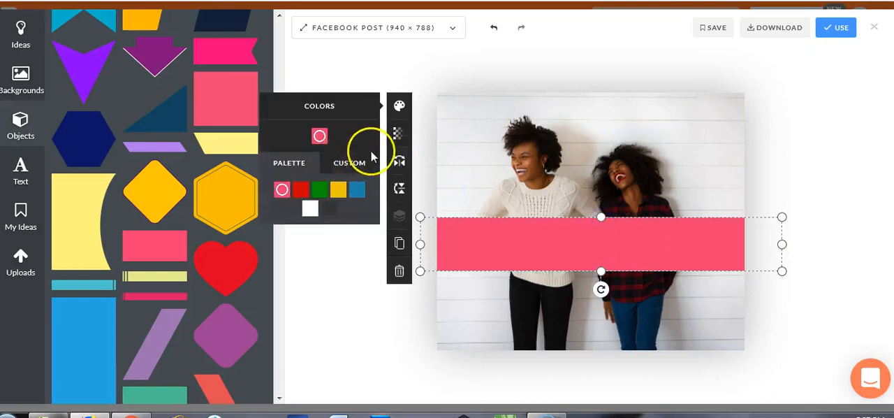
# Step: Make the band yellow with an opacity of 72 and extend its lower edge downward
pyautogui.click(397, 134)
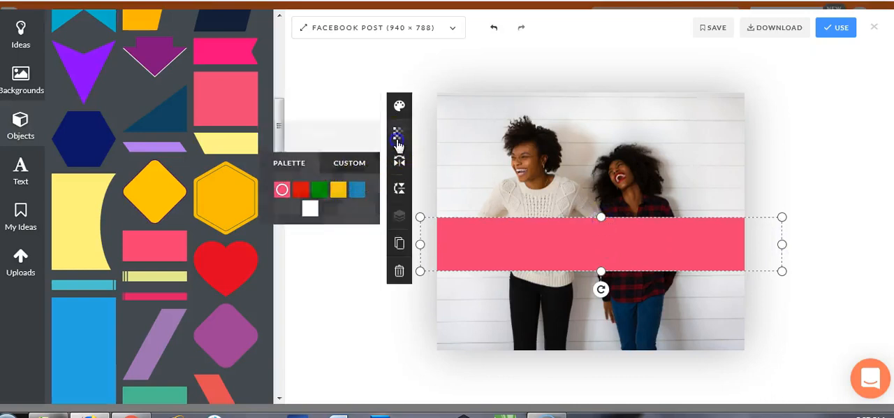
pyautogui.moveTo(335, 164); pyautogui.dragTo(317, 171)
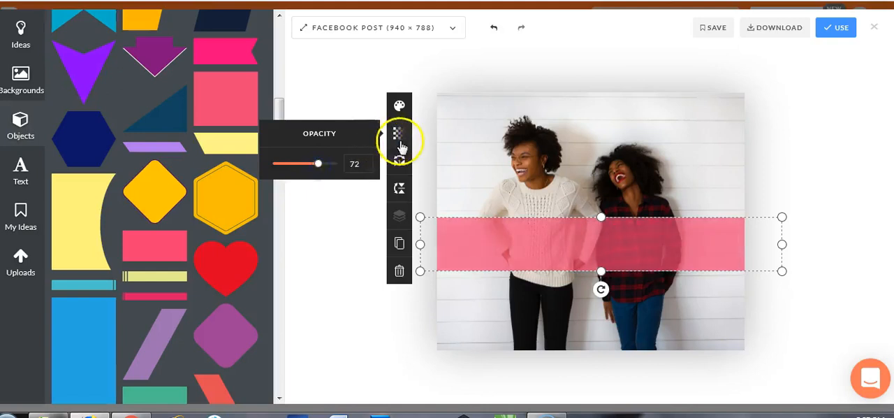
pyautogui.click(399, 105)
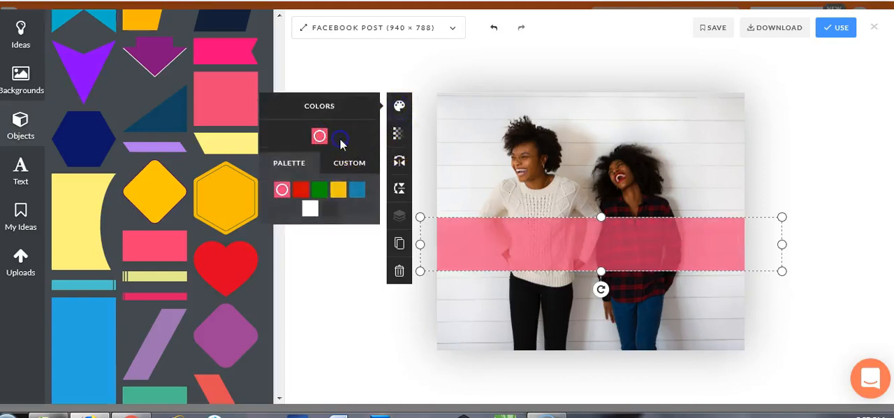
pyautogui.click(338, 191)
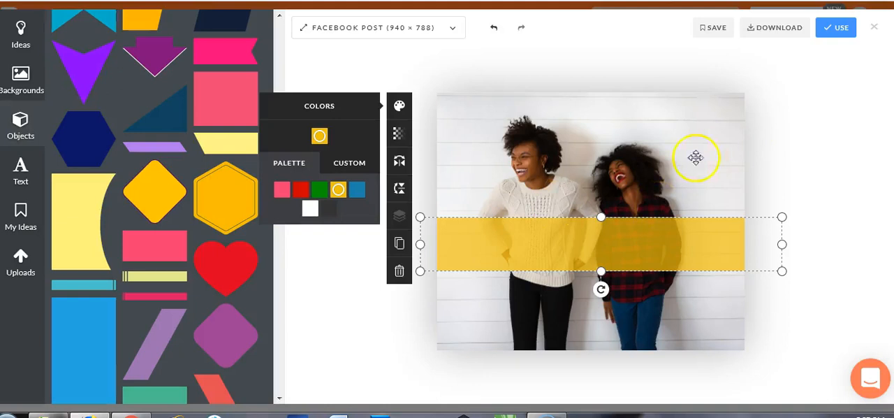
pyautogui.moveTo(603, 272); pyautogui.dragTo(601, 291)
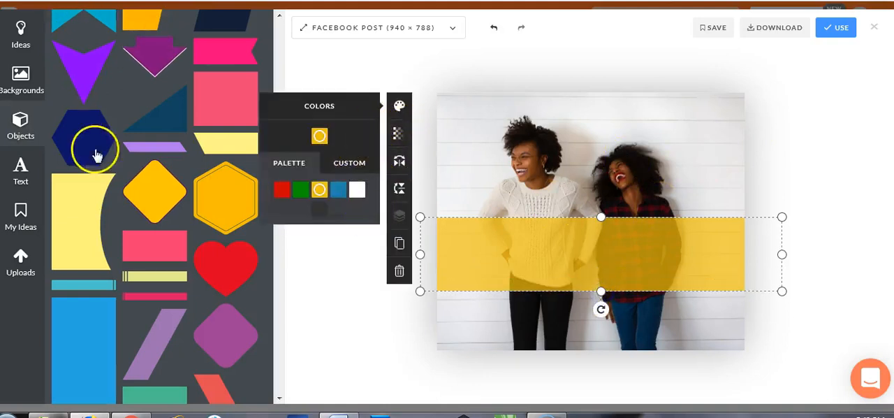
# Step: Add the text "Pako Ndepapi? A= Ndakapfeka Napkin plus chipeneti B= Ndakapfeka MaPampers" over the yellow band and widen its box to nearly the photo's width
pyautogui.click(20, 172)
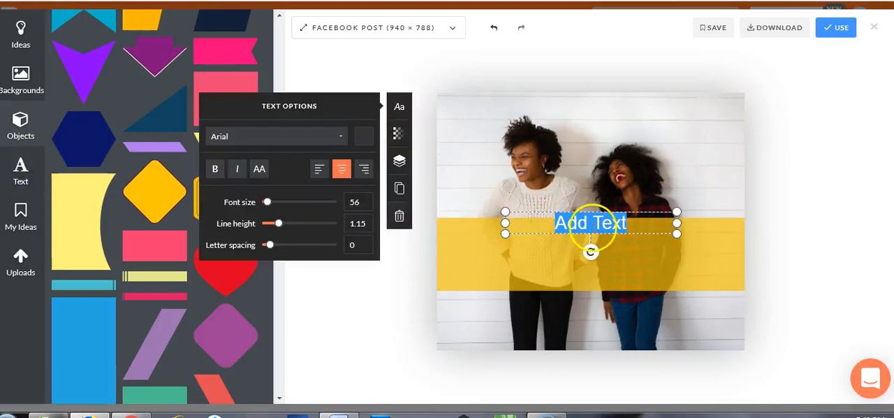
pyautogui.write('Pako Ndepapi? A= Ndakapfeka Napkin plus chipeneti B= Ndakapfeka MaPampers')
pyautogui.click(500, 277)
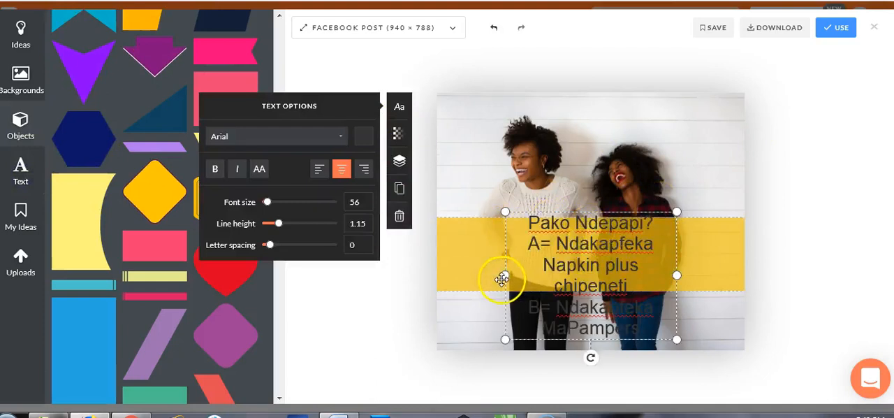
pyautogui.click(545, 263)
pyautogui.moveTo(508, 275); pyautogui.dragTo(440, 265)
pyautogui.moveTo(675, 253); pyautogui.dragTo(741, 243)
pyautogui.moveTo(631, 245); pyautogui.dragTo(631, 244)
# Step: Enlarge the yellow band upward and downward so that it encloses all the lines of text
pyautogui.click(740, 233)
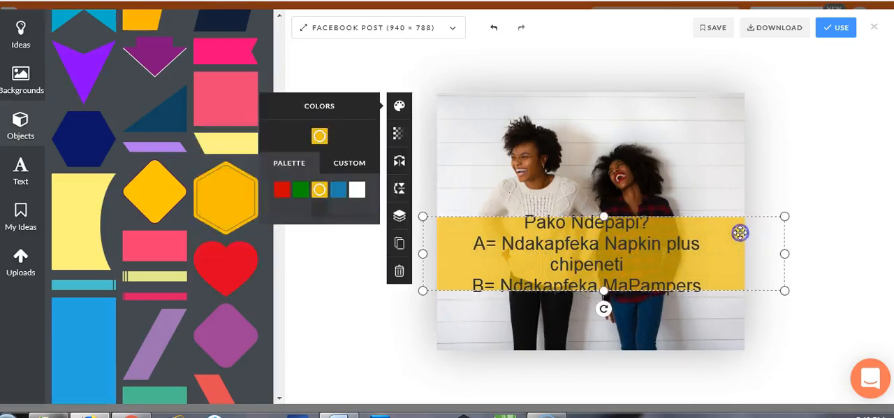
pyautogui.moveTo(604, 217); pyautogui.dragTo(604, 198)
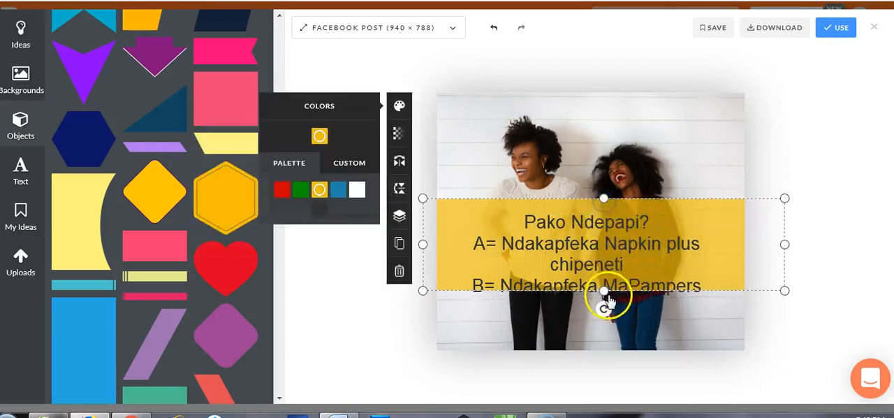
pyautogui.moveTo(604, 290); pyautogui.dragTo(603, 316)
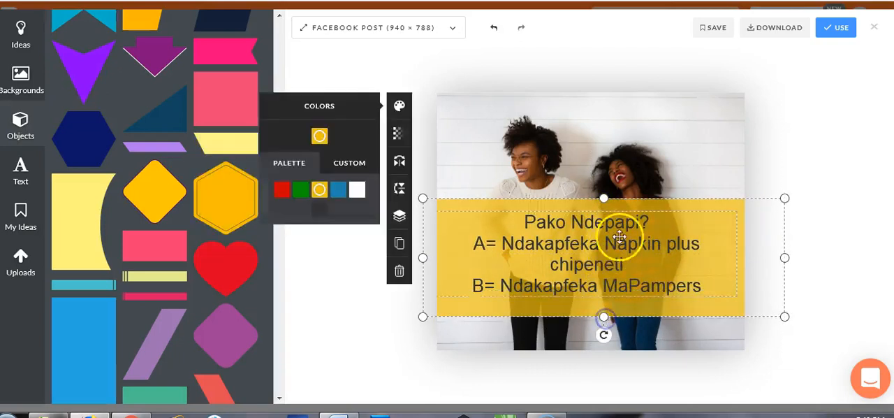
# Step: Set the yellow band's opacity to 94 and shift the question text slightly upward on it
pyautogui.click(399, 133)
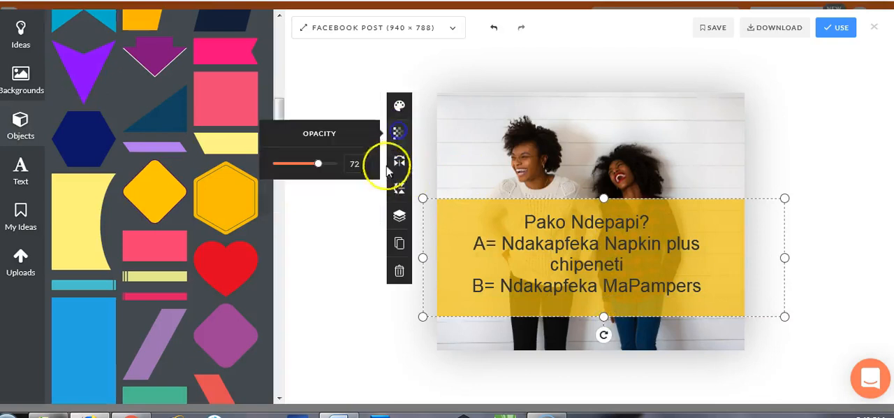
pyautogui.moveTo(326, 171); pyautogui.dragTo(331, 170)
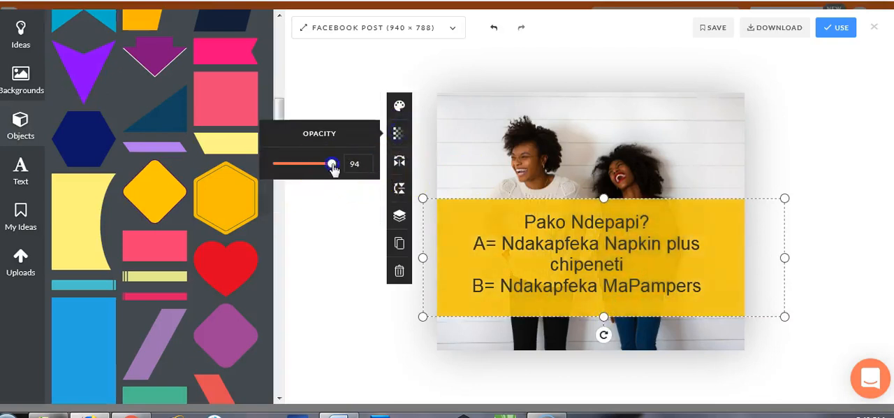
pyautogui.moveTo(573, 243); pyautogui.dragTo(584, 236)
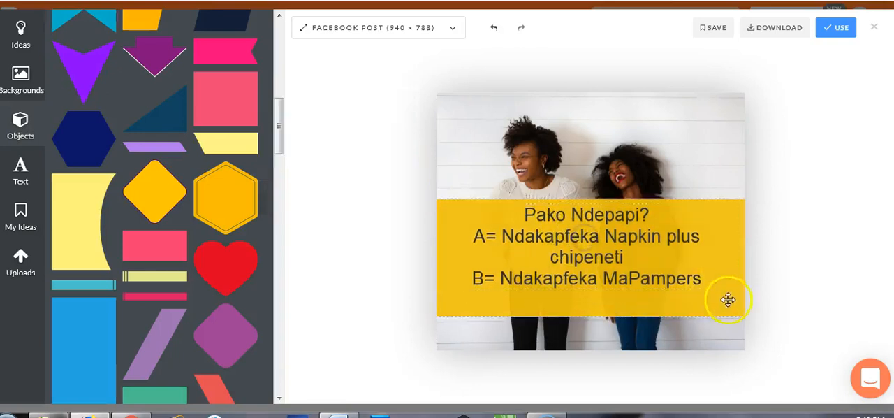
# Step: Set the question text's font size to 56 and line height to 1.21, widen its box and centre it over the band
pyautogui.click(679, 276)
pyautogui.moveTo(736, 288)
pyautogui.mouseDown()
pyautogui.moveTo(738, 295)
pyautogui.moveTo(731, 288)
pyautogui.mouseUp()
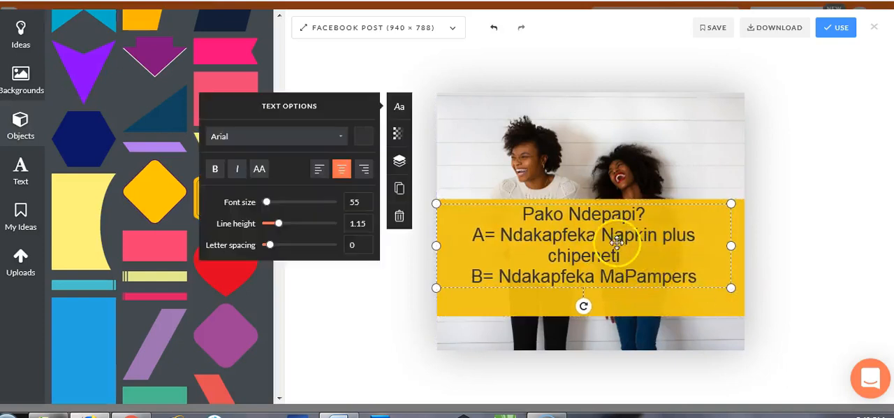
pyautogui.moveTo(265, 203); pyautogui.dragTo(271, 245)
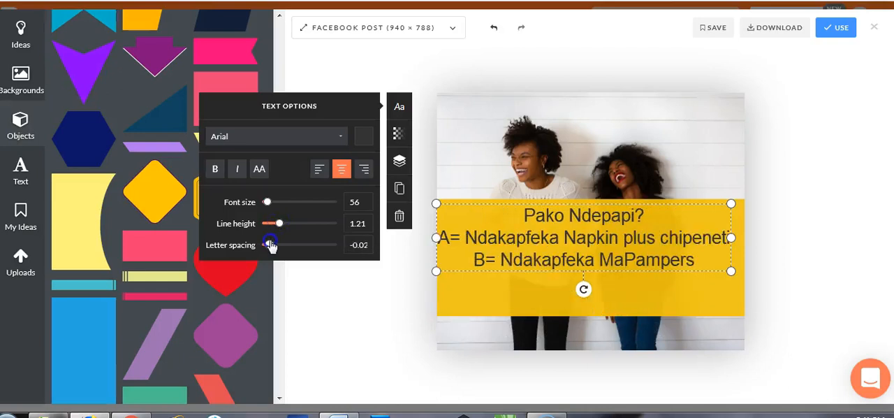
pyautogui.moveTo(730, 238); pyautogui.dragTo(738, 238)
pyautogui.moveTo(643, 237); pyautogui.dragTo(637, 248)
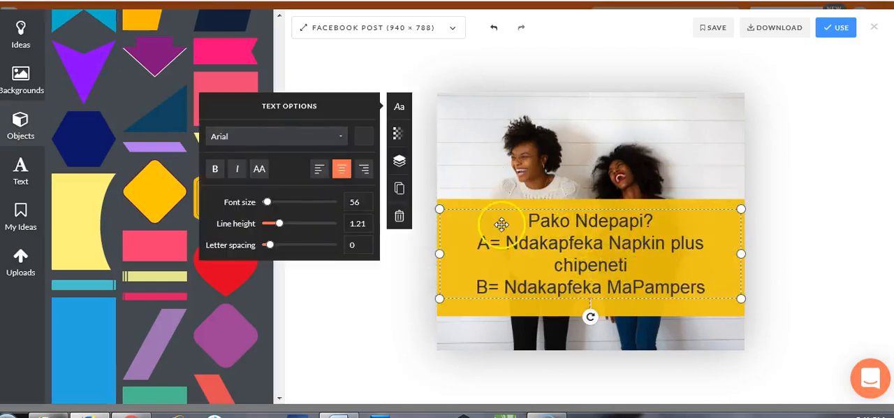
pyautogui.click(21, 167)
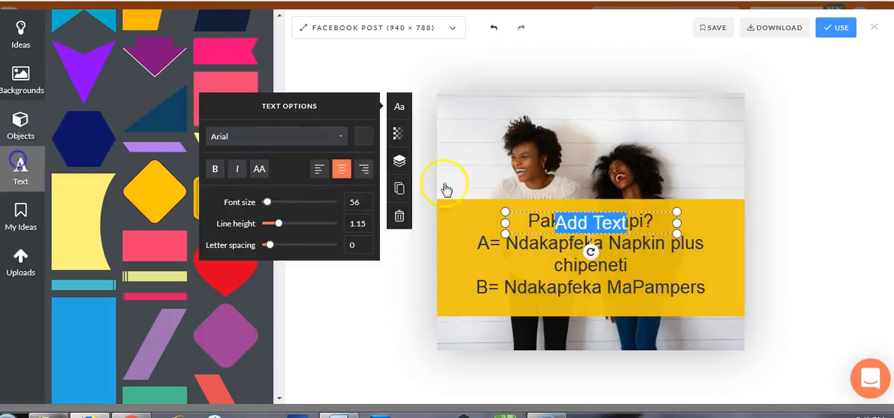
pyautogui.write('w')
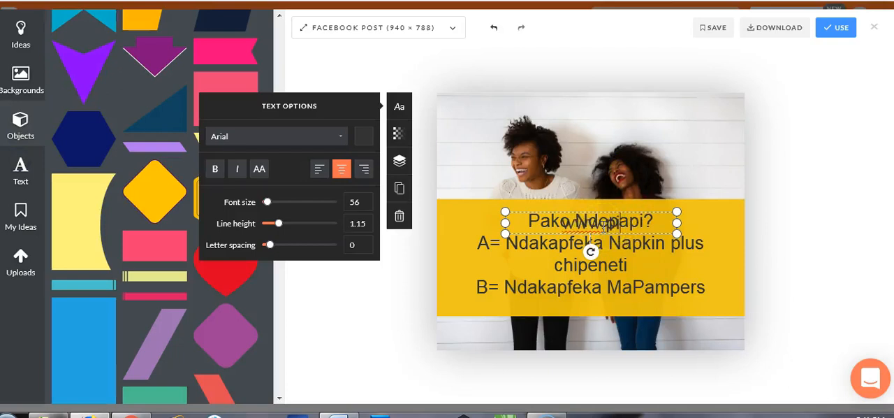
pyautogui.write('ww.pidigi.co.zw')
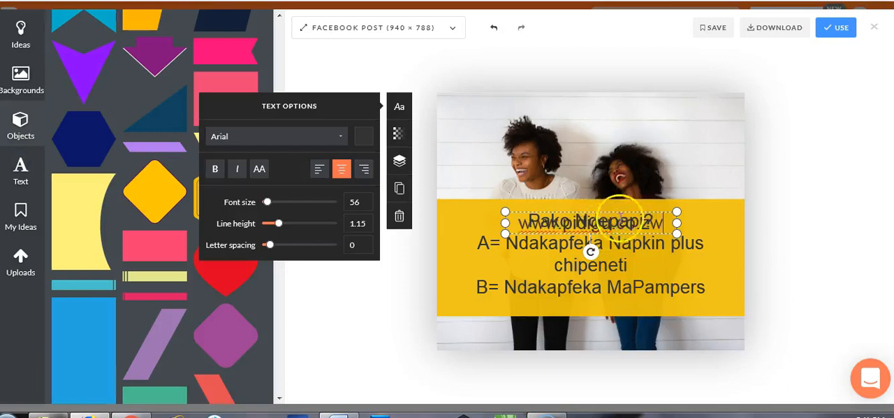
pyautogui.moveTo(505, 210); pyautogui.dragTo(659, 110)
pyautogui.click(729, 100)
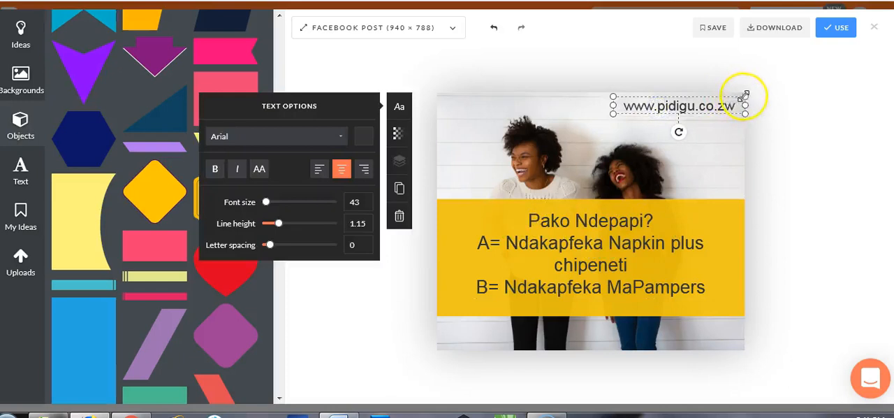
pyautogui.moveTo(745, 97); pyautogui.dragTo(714, 106)
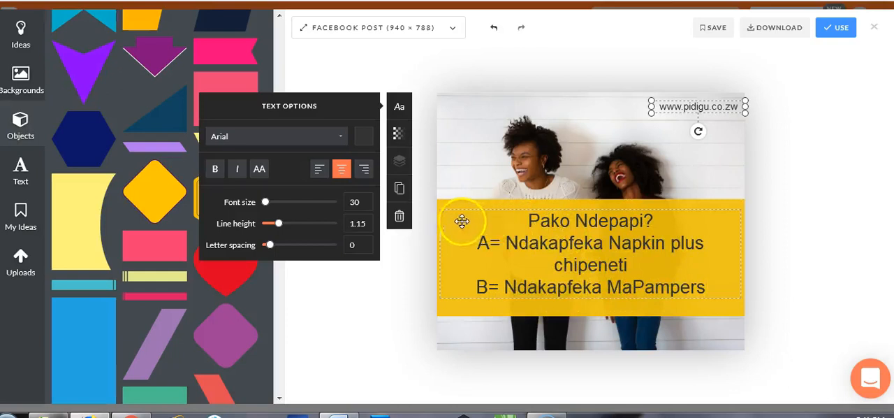
# Step: Use the design in a post for the Pidigu Facebook page with the message "#TELLUSTHETRUTH" and publish it immediately
pyautogui.click(836, 27)
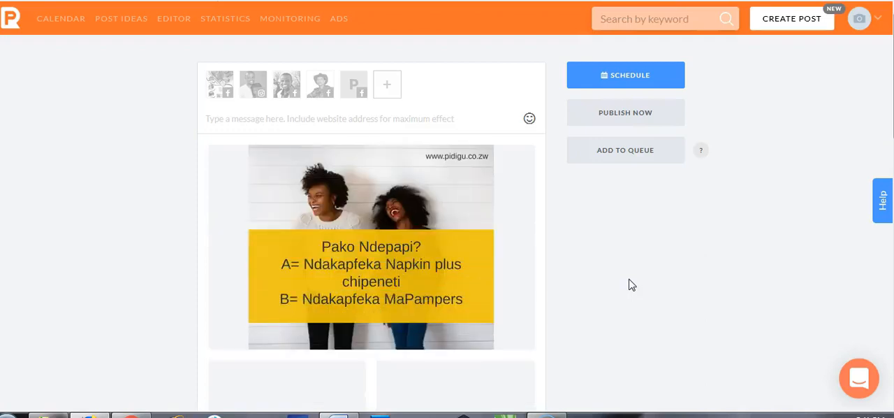
pyautogui.click(354, 87)
pyautogui.click(328, 118)
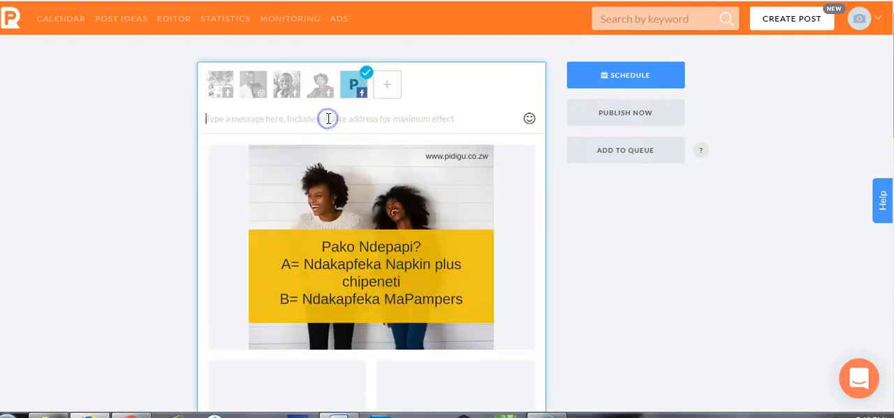
pyautogui.write('#TELLUSTHE TRUTH')
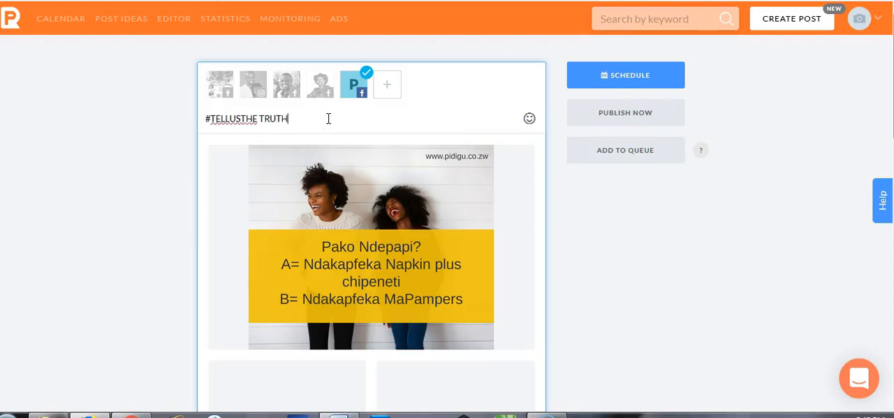
pyautogui.click(265, 121)
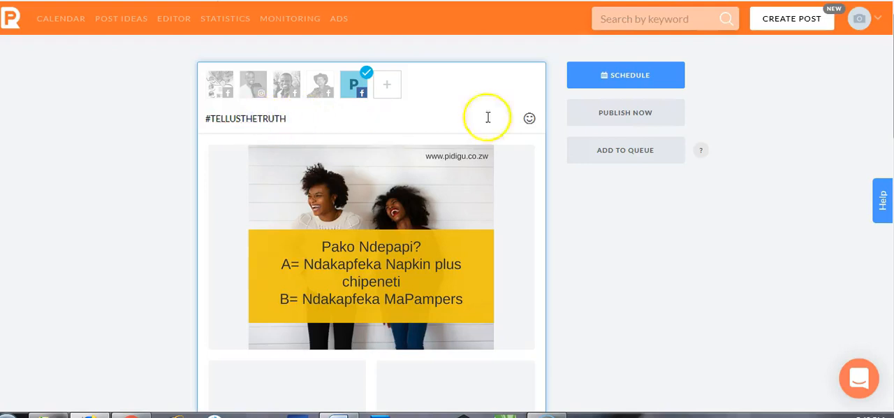
pyautogui.click(618, 119)
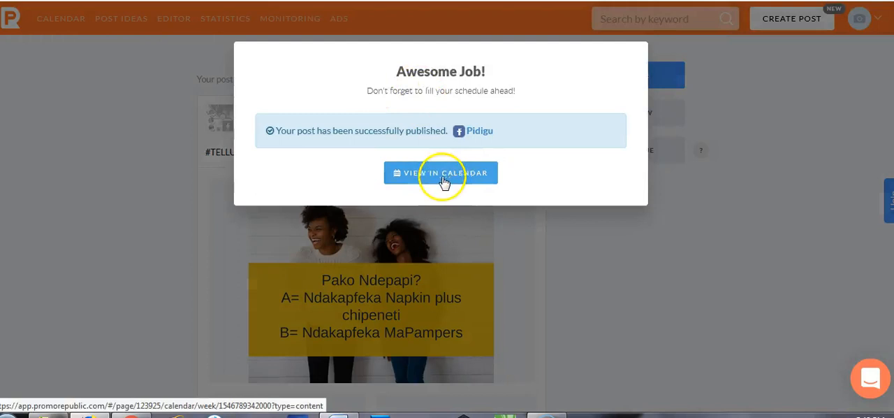
# Step: Open the published #TELLUSTHETRUTH post from the calendar and view it on Facebook
pyautogui.click(476, 137)
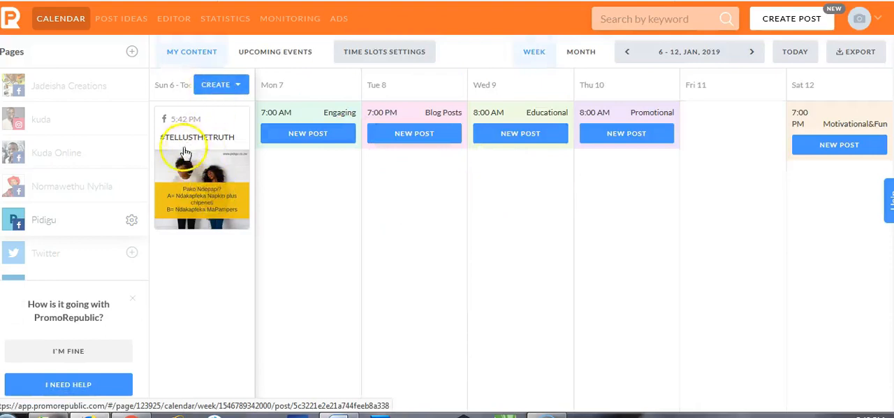
pyautogui.click(195, 180)
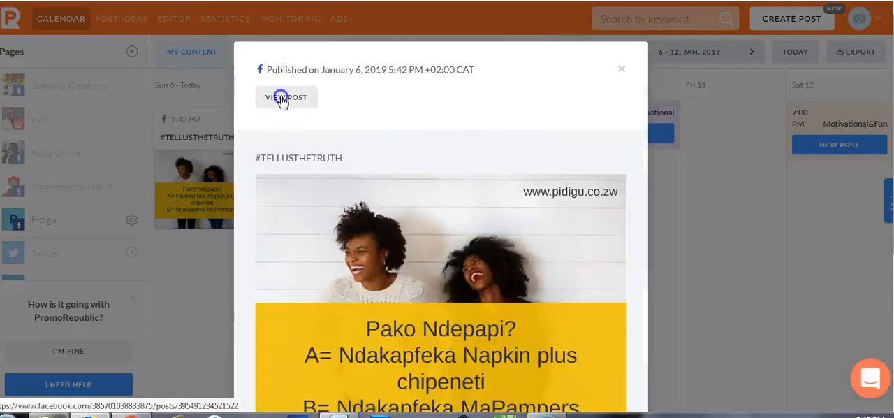
pyautogui.click(283, 100)
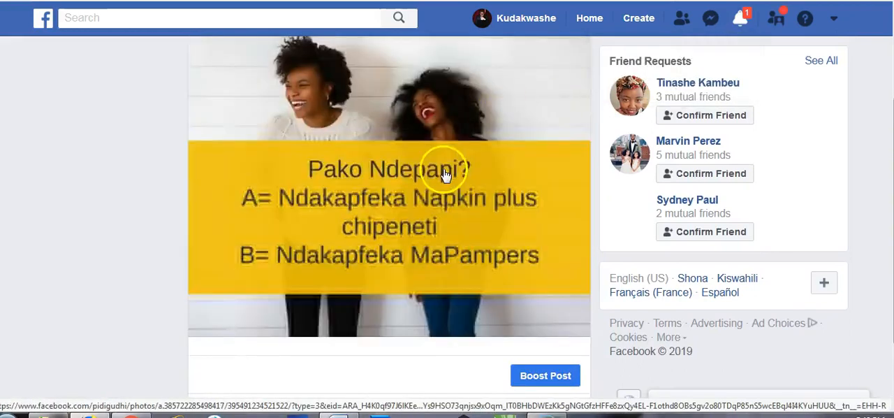
pyautogui.scroll(2, 454, 209)
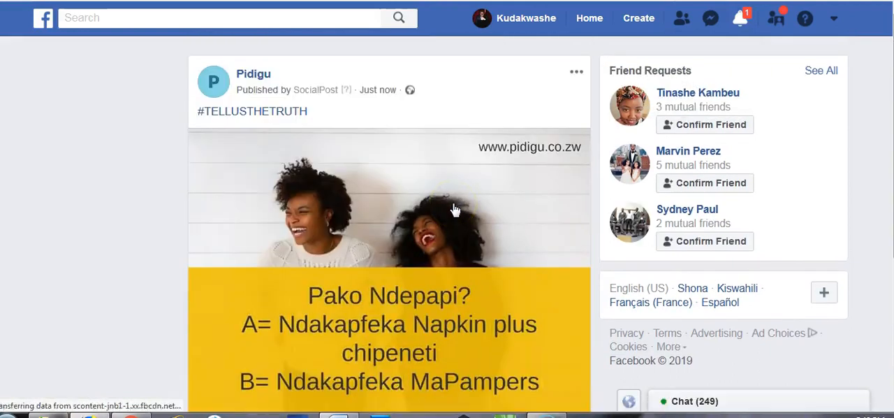
pyautogui.scroll(-3, 454, 210)
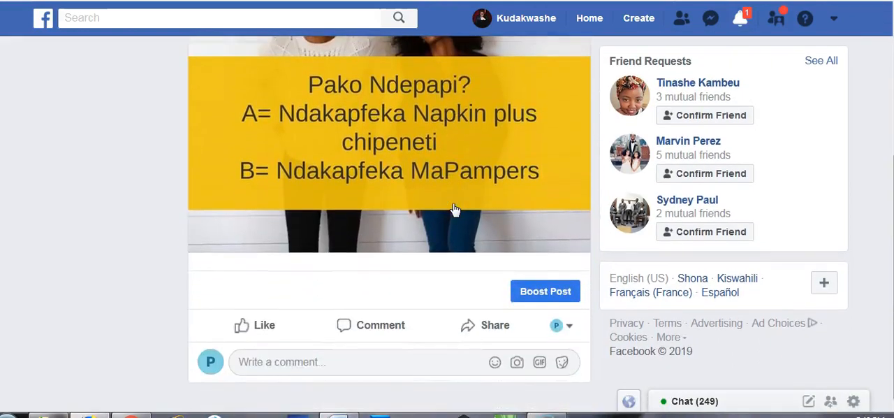
# Step: Share the Facebook post in the ZimPowerFm group and dismiss the confirmation
pyautogui.click(473, 326)
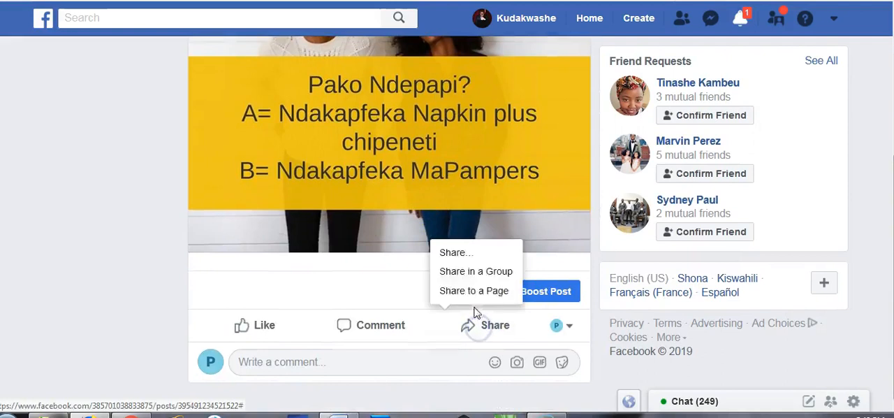
pyautogui.click(475, 271)
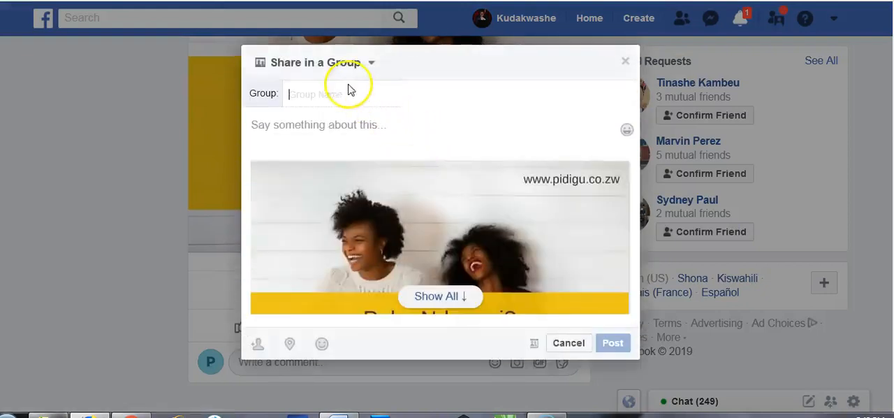
pyautogui.write('zimb')
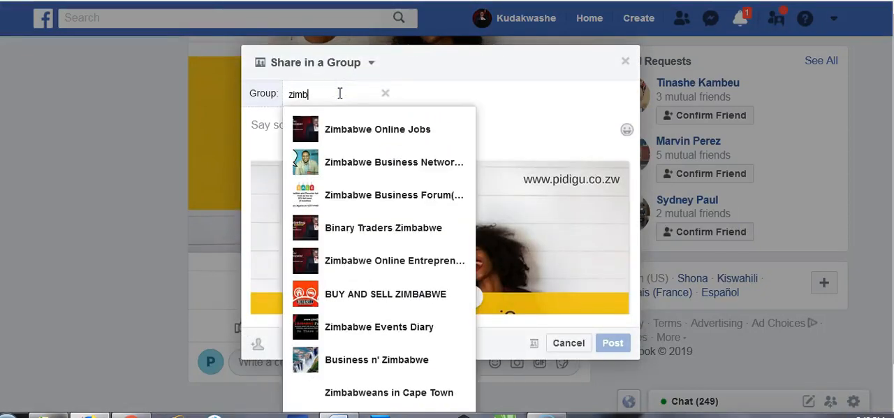
pyautogui.press('BackSpace')
pyautogui.click(343, 130)
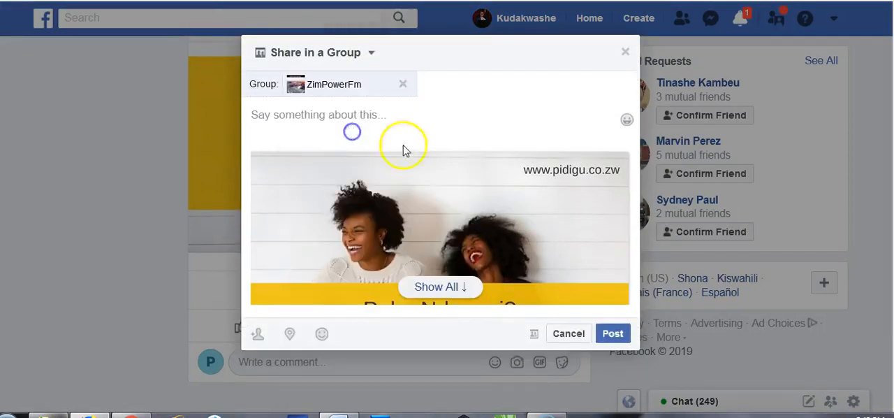
pyautogui.click(614, 335)
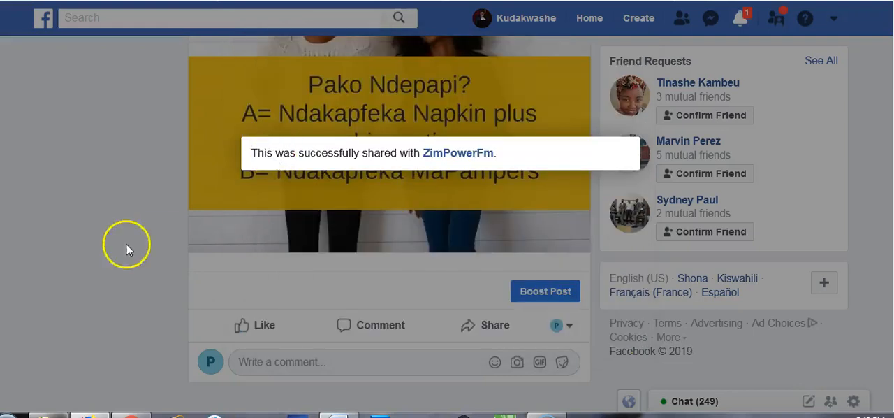
pyautogui.click(126, 243)
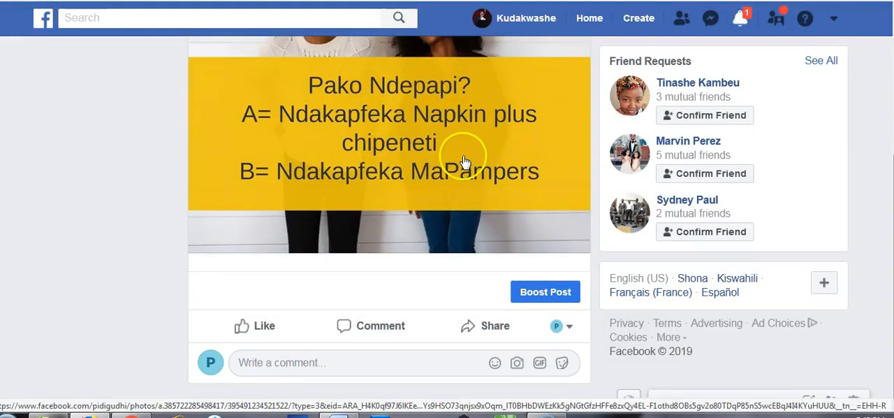
# Step: Return to the PromoRepublic calendar, close the post details and show the month view for the Kuda Online page
pyautogui.click(497, 1)
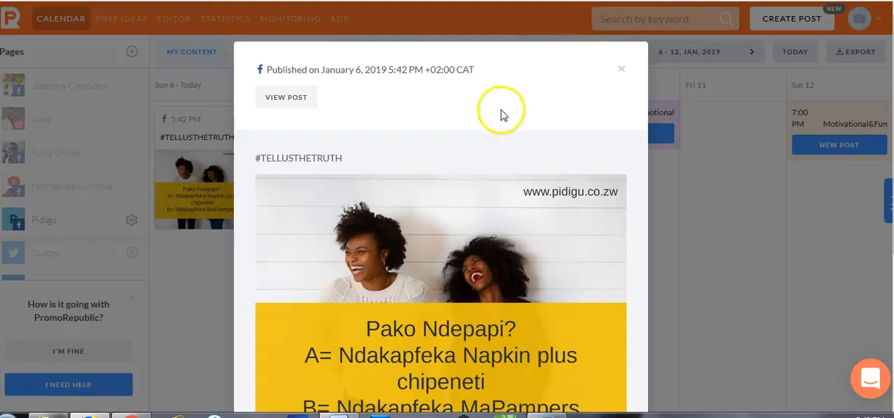
pyautogui.click(620, 67)
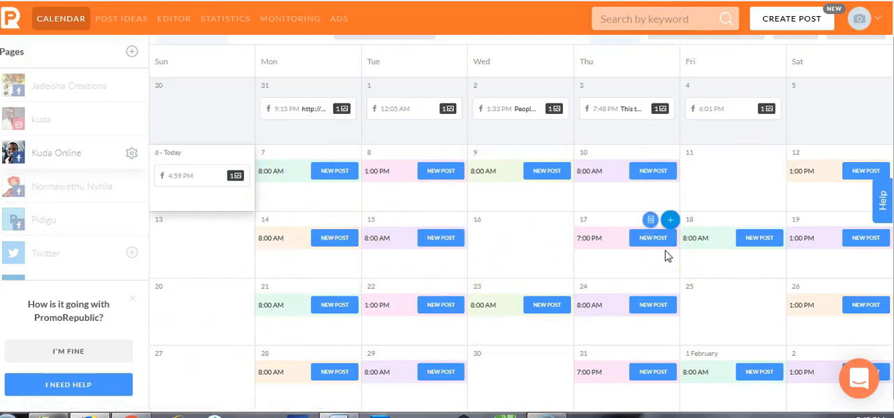
# Step: Examine the statistics of the Kuda Online page's posts, including views, clicks, likes, shares and efficiency
pyautogui.click(225, 21)
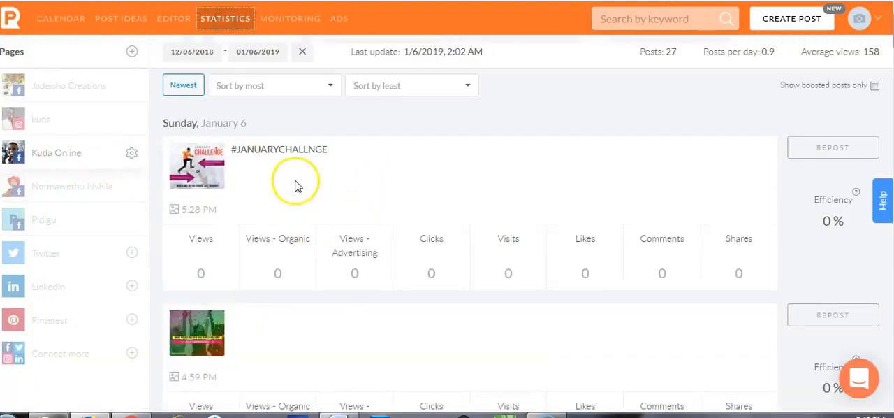
pyautogui.scroll(-5, 295, 185)
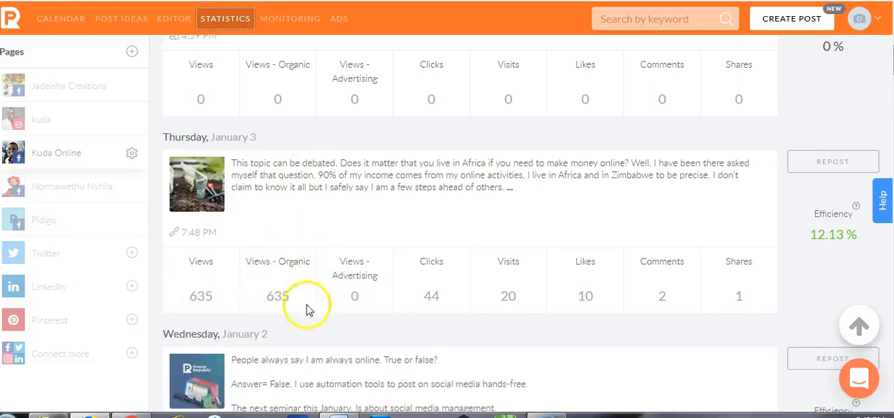
pyautogui.scroll(-8, 369, 321)
pyautogui.scroll(-5, 369, 321)
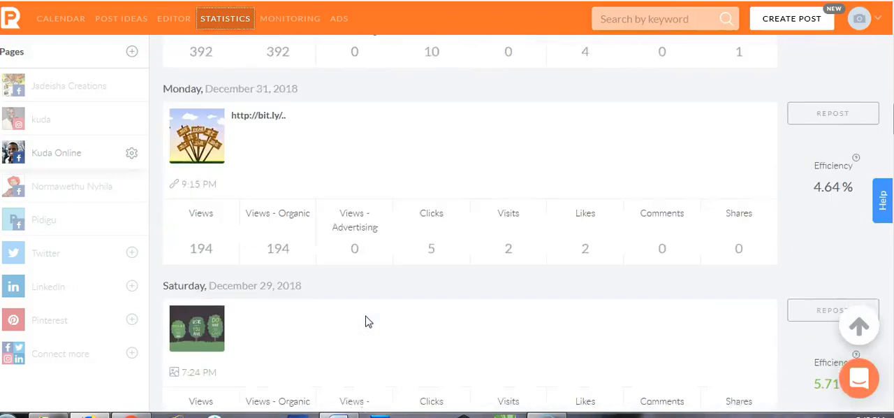
pyautogui.scroll(-7, 369, 321)
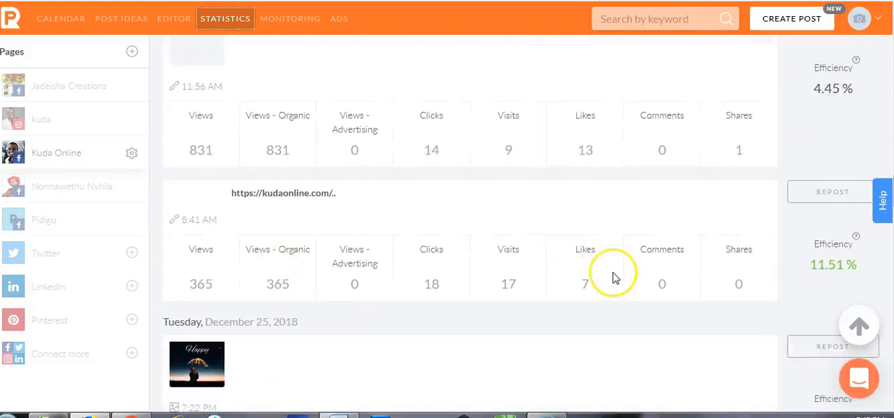
pyautogui.scroll(-6, 612, 274)
pyautogui.scroll(-8, 613, 278)
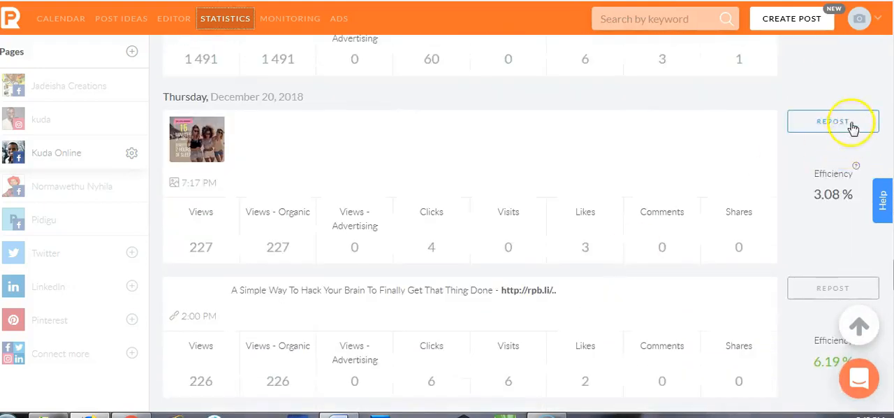
pyautogui.scroll(1, 630, 244)
pyautogui.scroll(-10, 631, 244)
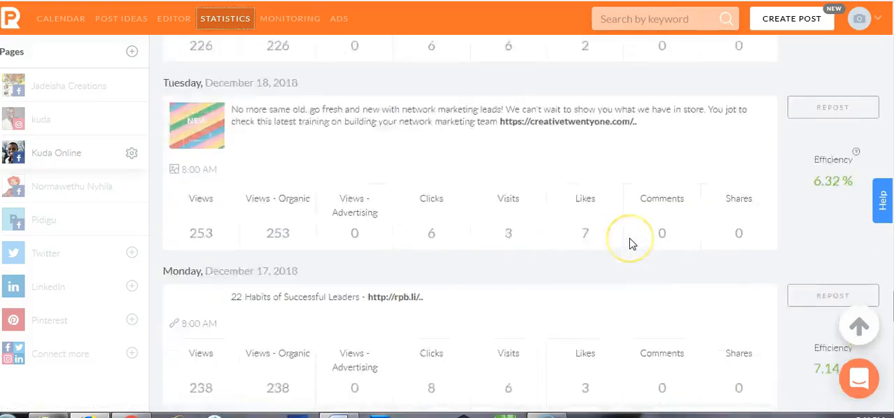
pyautogui.scroll(15, 630, 244)
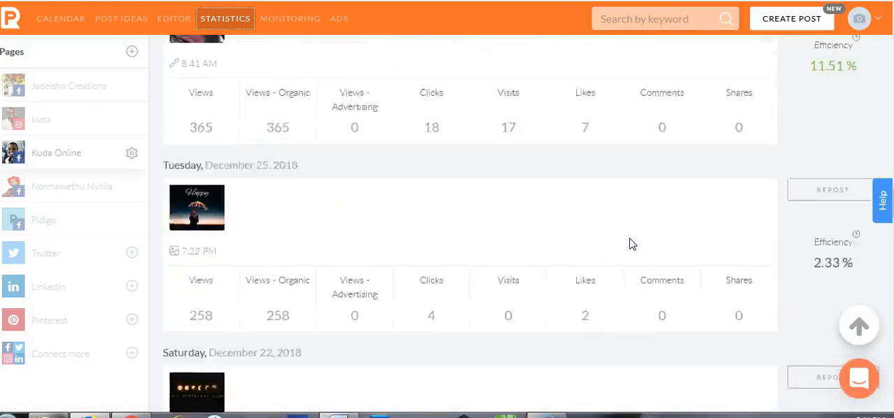
pyautogui.scroll(6, 631, 244)
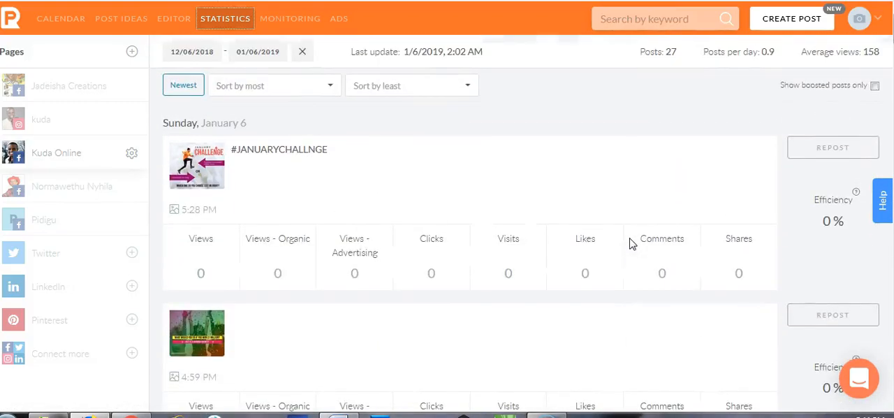